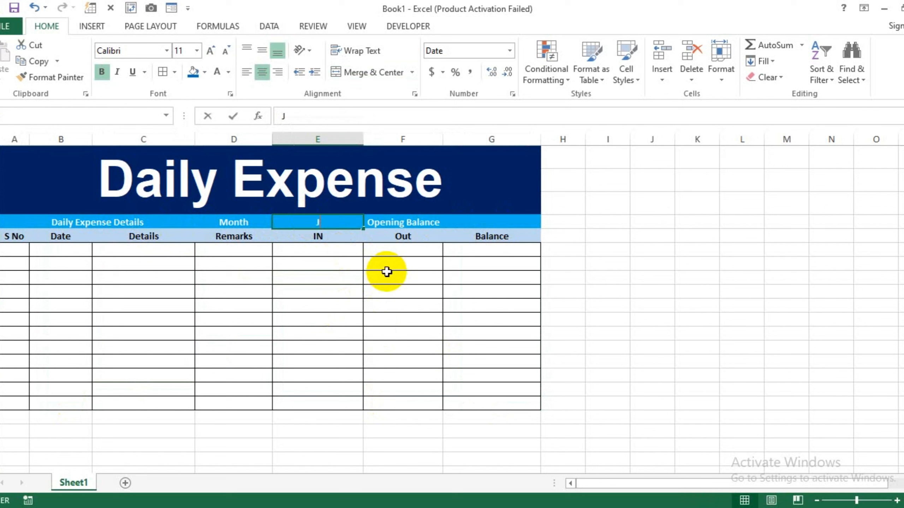
Step: Enter January as the month and 10000 as the opening balance in the sheet's header row
{"action": "type", "text": "y"}
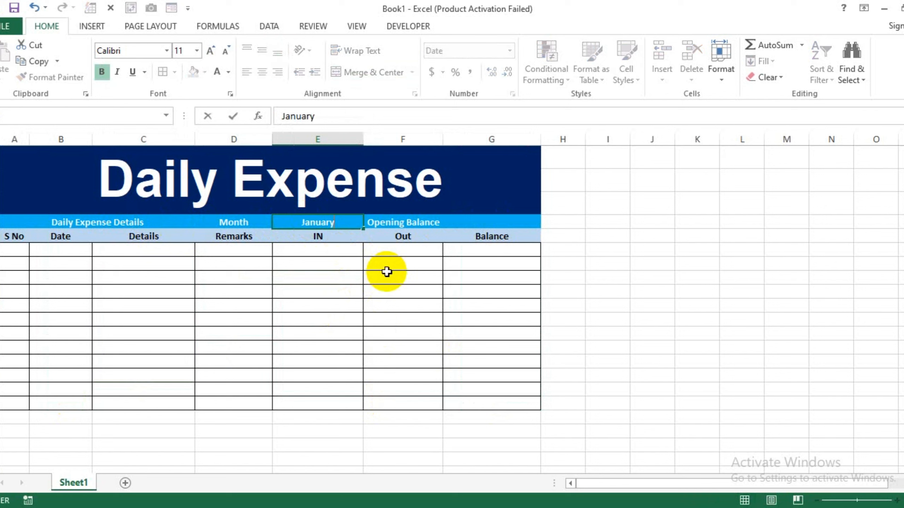
{"action": "key", "text": "Tab"}
{"action": "key", "text": "Tab"}
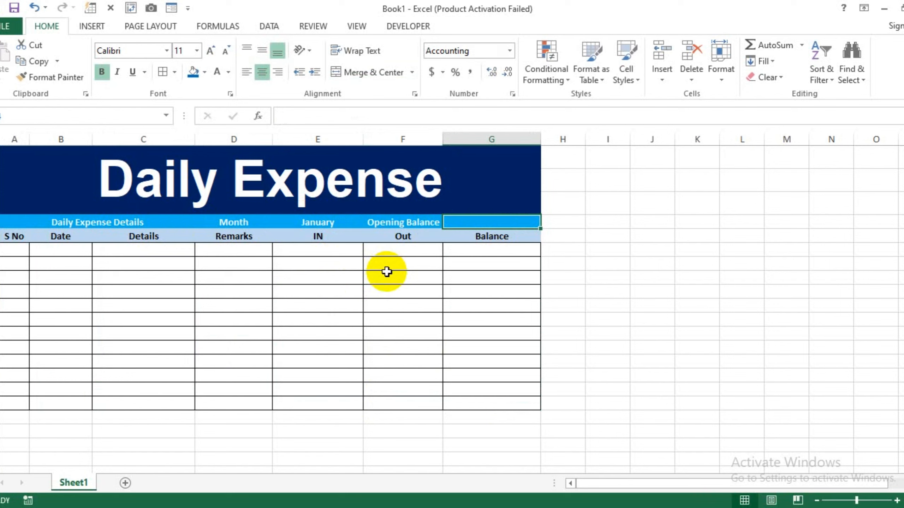
{"action": "type", "text": "10000"}
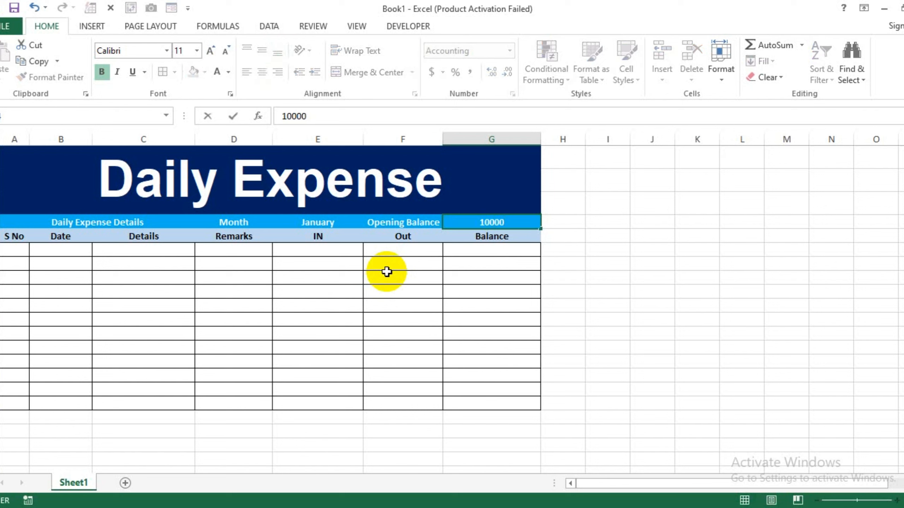
{"action": "key", "text": "Return"}
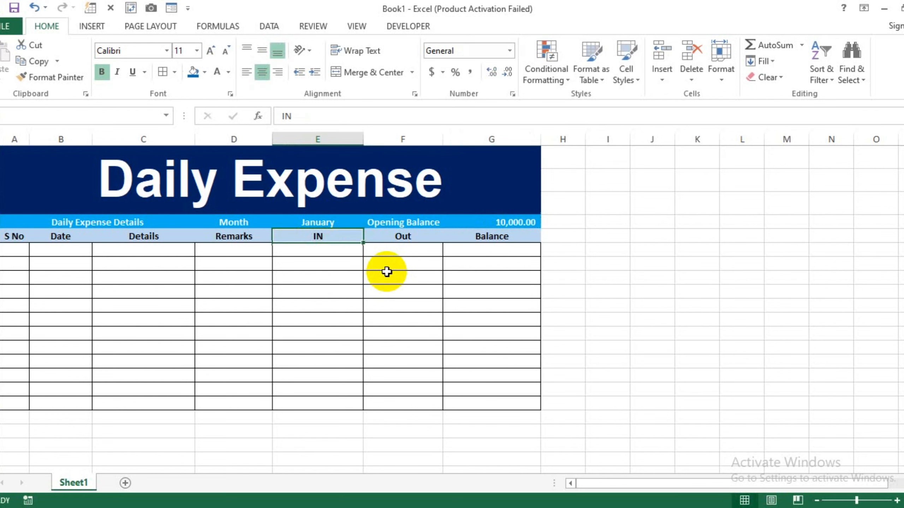
{"action": "left_click", "coordinate": [516, 221]}
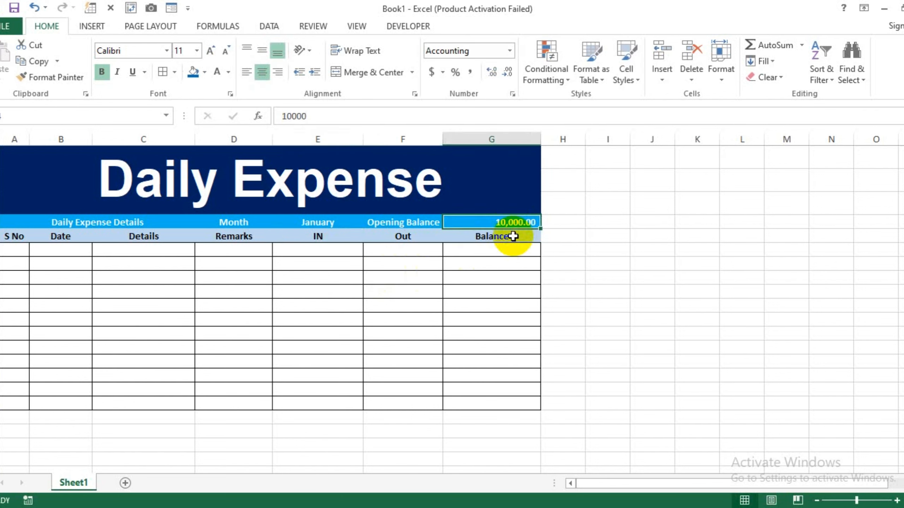
Step: Number the S No column from 1 to 12 by entering 1 and 2 and filling the series down
{"action": "left_click", "coordinate": [16, 250]}
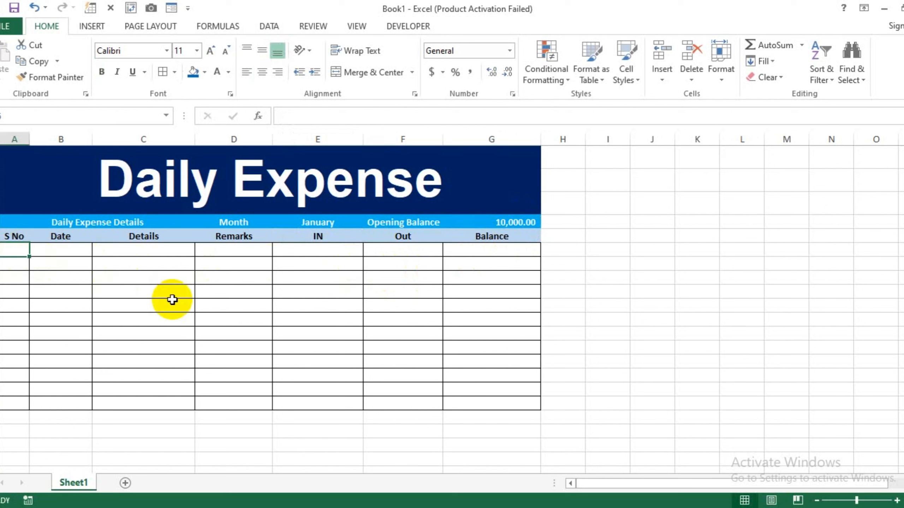
{"action": "type", "text": "1"}
{"action": "key", "text": "Return"}
{"action": "type", "text": "2"}
{"action": "key", "text": "Return"}
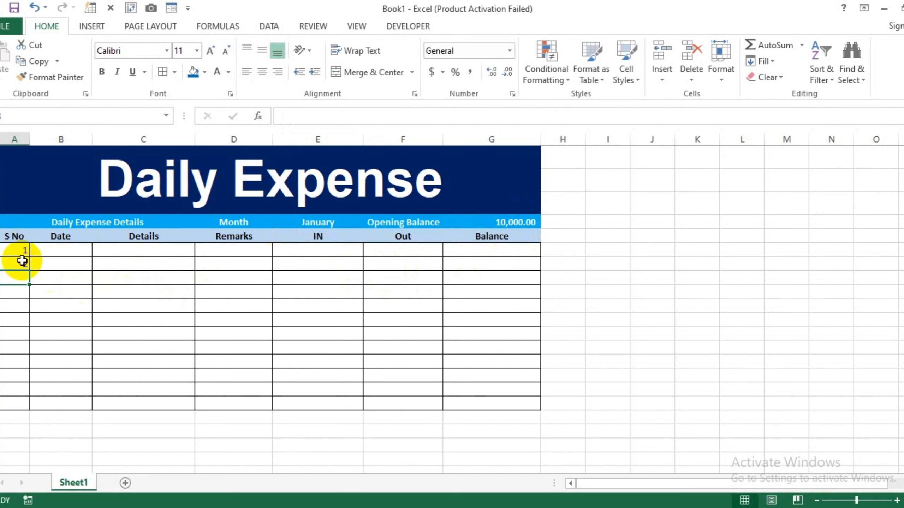
{"action": "left_click_drag", "start_coordinate": [12, 251], "coordinate": [6, 409]}
Step: Enter 1-Jan-2023 in the first Date cell and fill consecutive dates down to row 12 of the table
{"action": "double_click", "coordinate": [64, 253]}
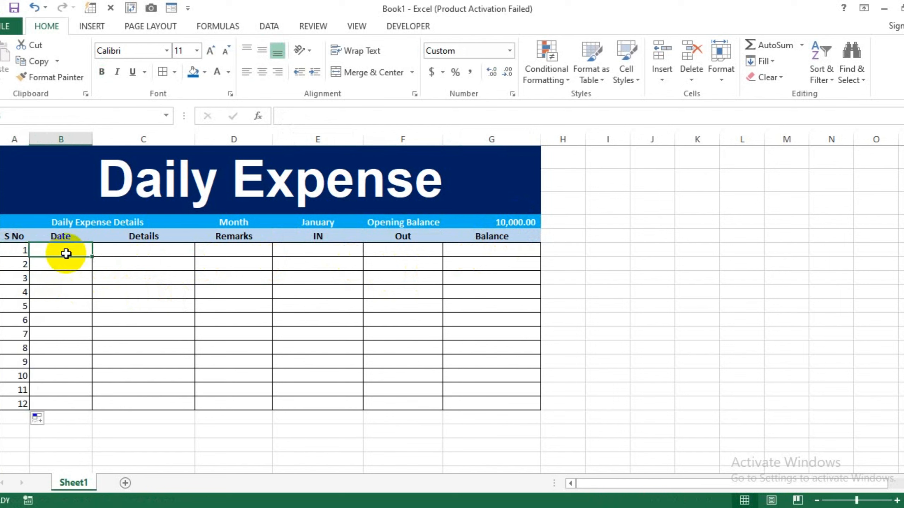
{"action": "type", "text": "1-J"}
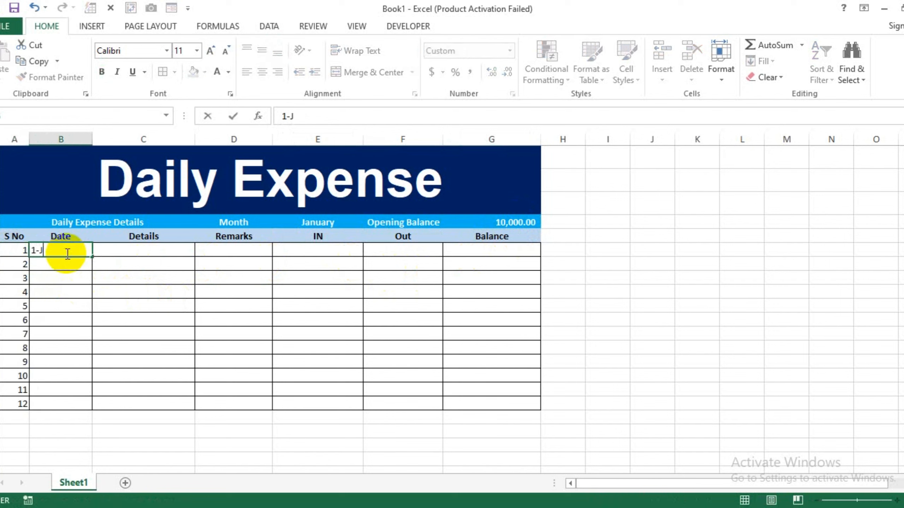
{"action": "type", "text": "an-2023"}
{"action": "key", "text": "Return"}
{"action": "left_click", "coordinate": [66, 251]}
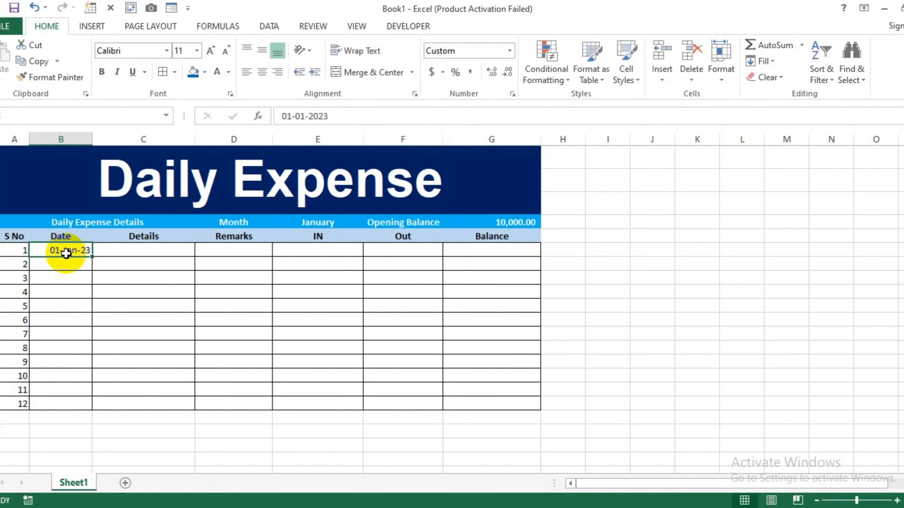
{"action": "left_click_drag", "start_coordinate": [92, 257], "coordinate": [80, 406]}
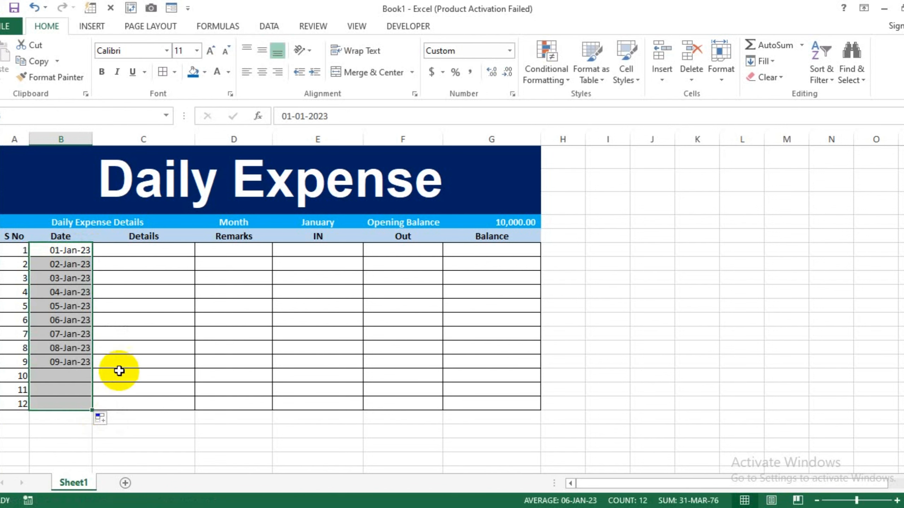
{"action": "left_click", "coordinate": [68, 253]}
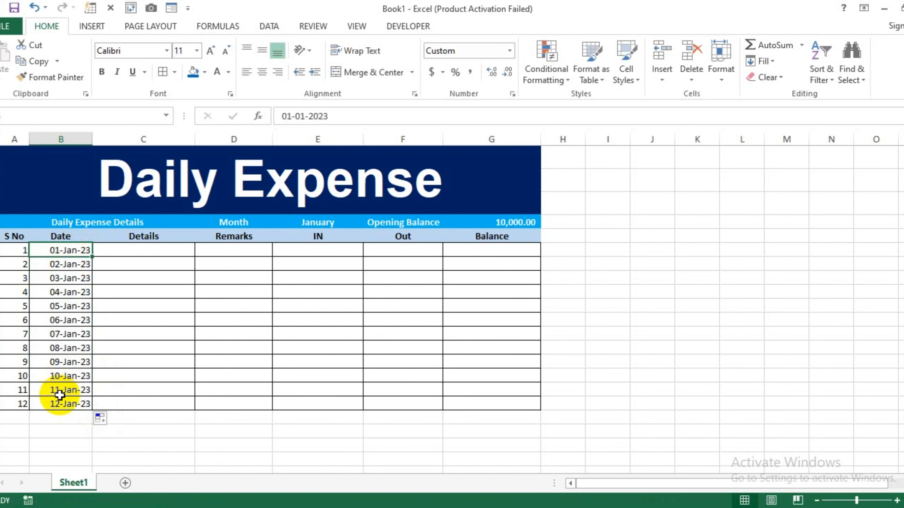
{"action": "left_click", "coordinate": [65, 408]}
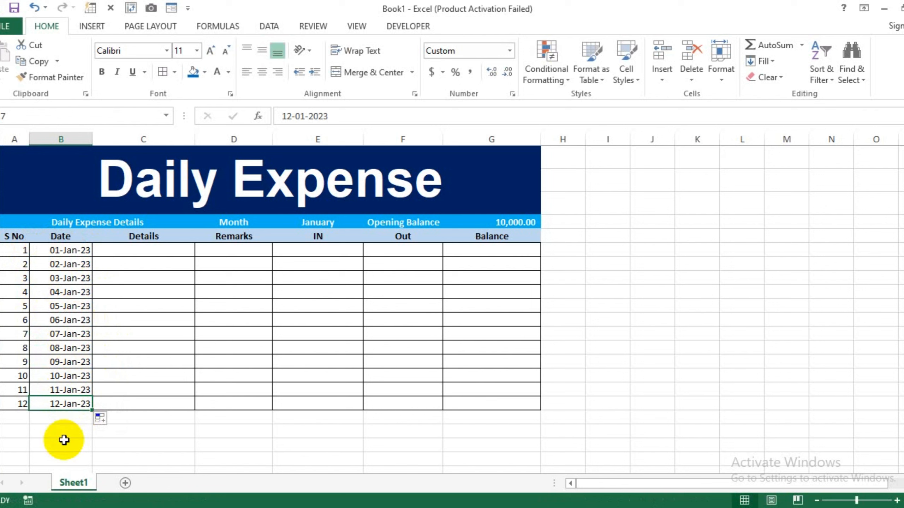
Step: Enter Salary, WithDraw, Electricity Bill and Phone Bill as the Details of entries 1 to 4
{"action": "left_click", "coordinate": [131, 251]}
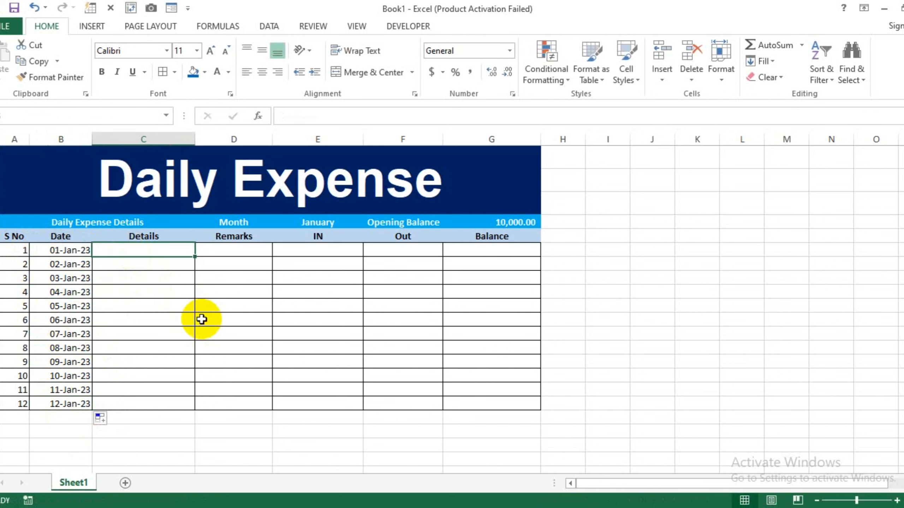
{"action": "type", "text": "Salary"}
{"action": "key", "text": "Return"}
{"action": "type", "text": "WithDraw"}
{"action": "key", "text": "Return"}
{"action": "type", "text": "Electricity Bill"}
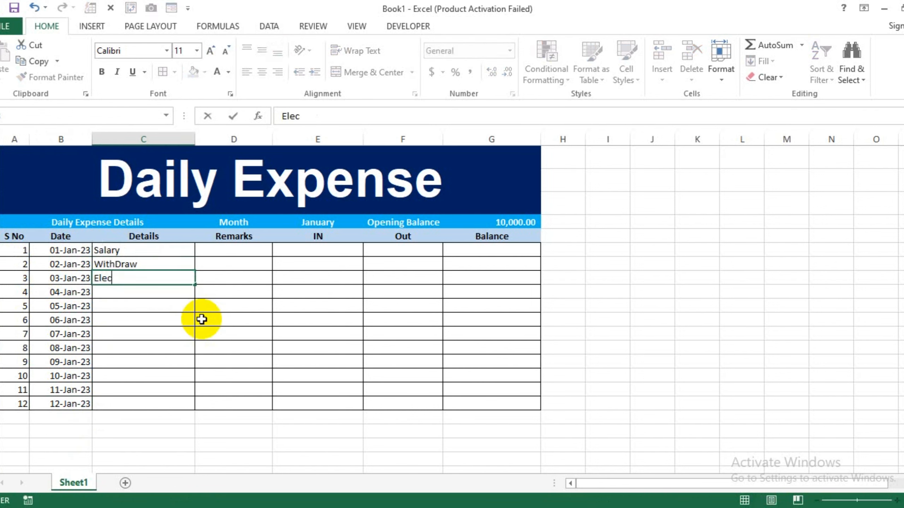
{"action": "key", "text": "Return"}
{"action": "type", "text": "Phone Bill"}
{"action": "key", "text": "Return"}
Step: Enter Allowance, Fuel, Vegetables and Fees as the Details of entries 5 to 8
{"action": "type", "text": "Allowance"}
{"action": "key", "text": "Return"}
{"action": "type", "text": "Fuel"}
{"action": "key", "text": "Return"}
{"action": "type", "text": "Vegetables"}
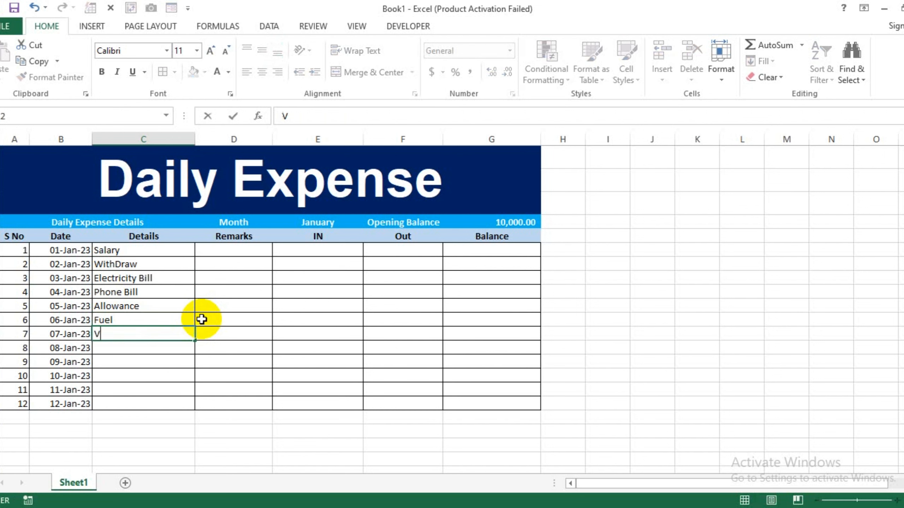
{"action": "key", "text": "Return"}
{"action": "type", "text": "Fees"}
{"action": "key", "text": "Return"}
Step: Review the Details column entry by entry, from the first row through the last row of the table
{"action": "left_click_drag", "start_coordinate": [147, 253], "coordinate": [146, 267]}
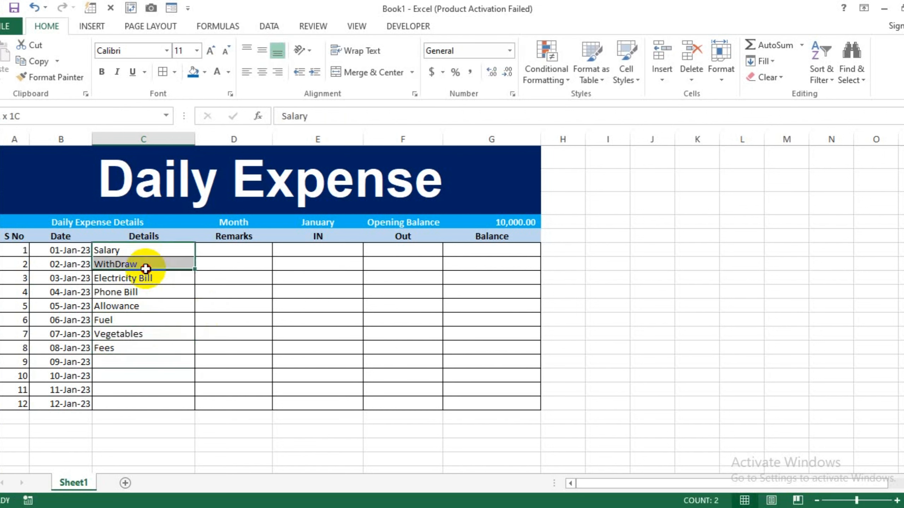
{"action": "left_click", "coordinate": [151, 254]}
{"action": "left_click", "coordinate": [157, 266]}
{"action": "left_click", "coordinate": [160, 279]}
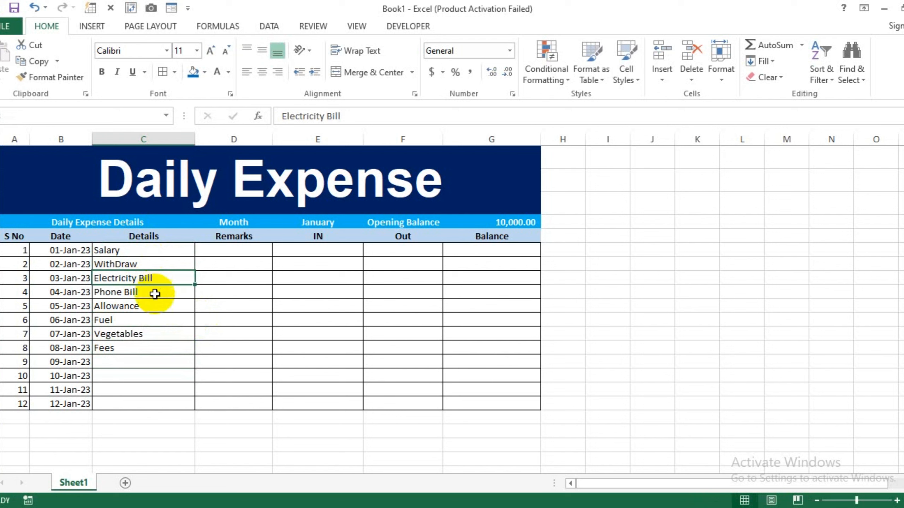
{"action": "left_click", "coordinate": [153, 292]}
{"action": "left_click", "coordinate": [154, 306]}
{"action": "left_click", "coordinate": [153, 321]}
{"action": "left_click", "coordinate": [148, 335]}
{"action": "left_click", "coordinate": [148, 348]}
{"action": "left_click", "coordinate": [147, 362]}
{"action": "left_click", "coordinate": [229, 377]}
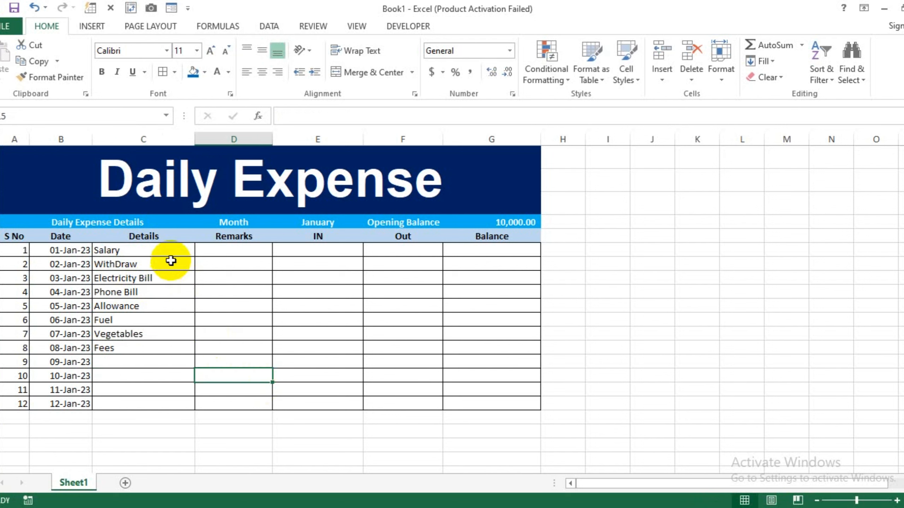
{"action": "left_click_drag", "start_coordinate": [156, 254], "coordinate": [152, 404]}
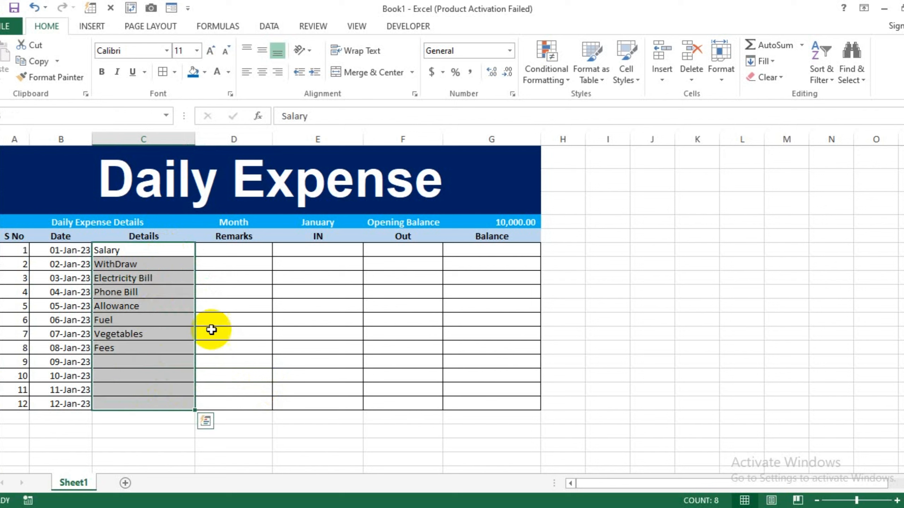
Step: Enter the Remarks Office, Bank, Onpline Pay and Cash for entries 1 to 4
{"action": "left_click", "coordinate": [230, 251]}
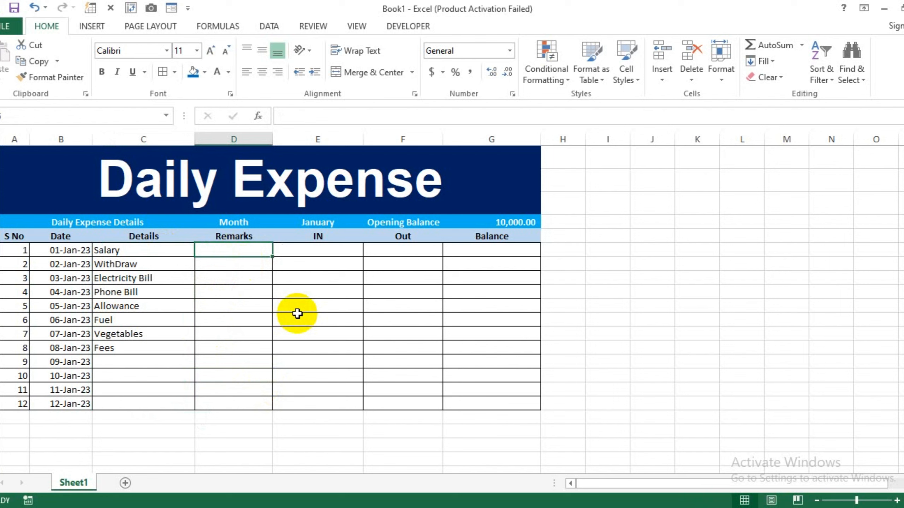
{"action": "type", "text": "Office"}
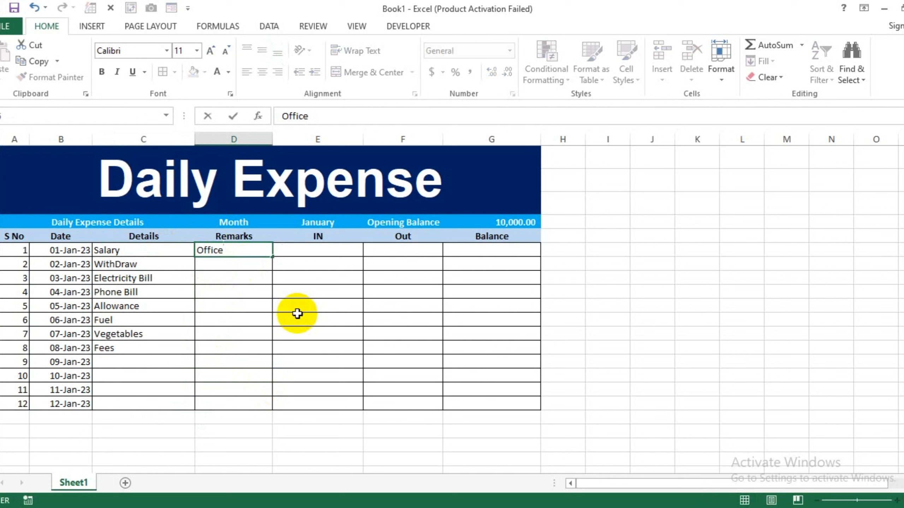
{"action": "key", "text": "Return"}
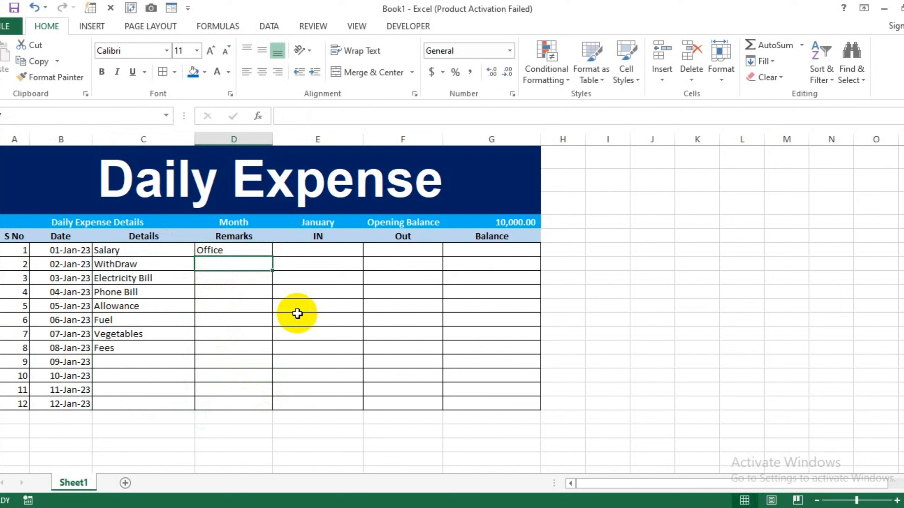
{"action": "type", "text": "Bank"}
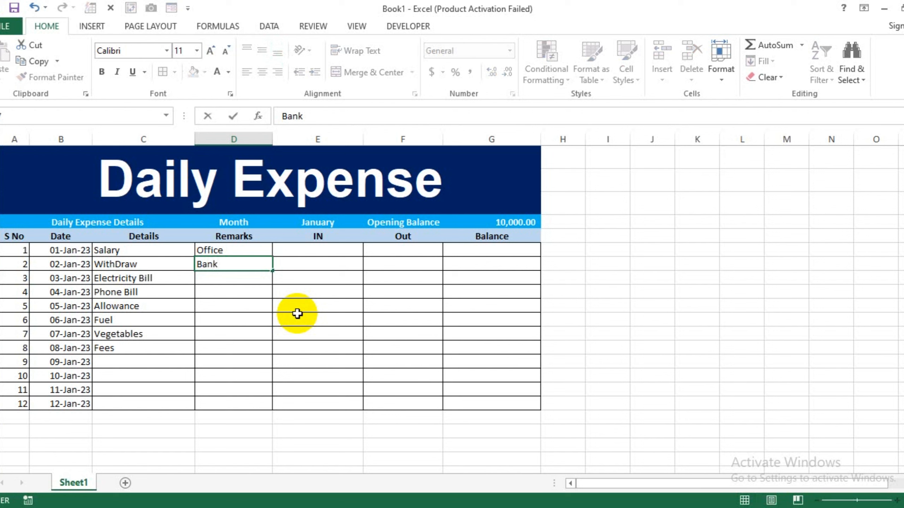
{"action": "key", "text": "Return"}
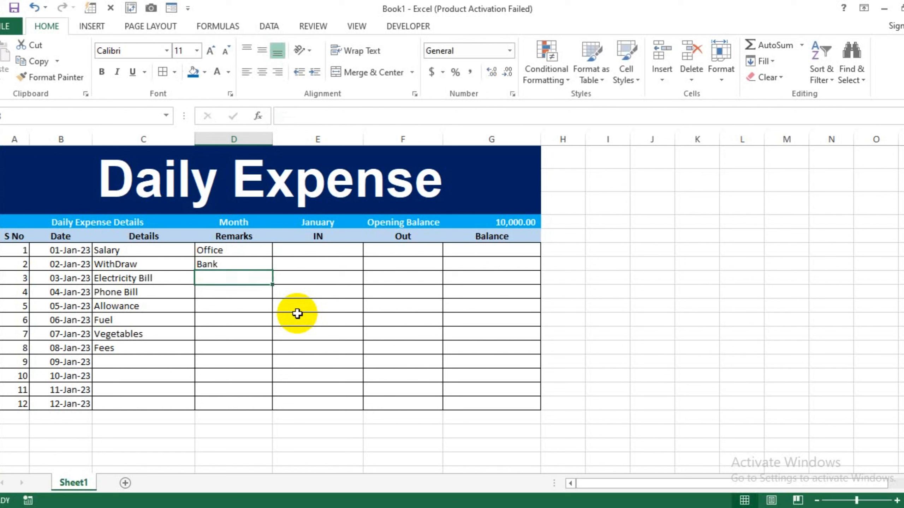
{"action": "type", "text": "Onpli"}
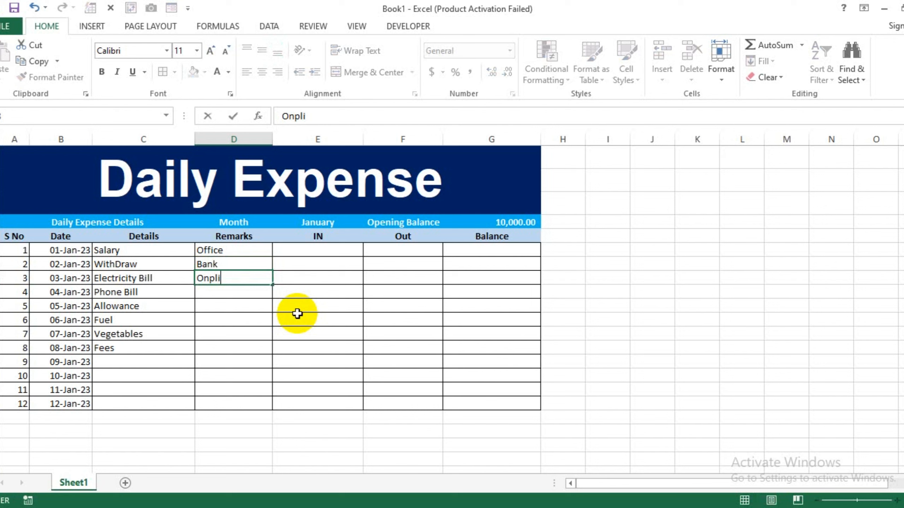
{"action": "type", "text": "ne Pay"}
{"action": "key", "text": "Return"}
{"action": "type", "text": "Cash"}
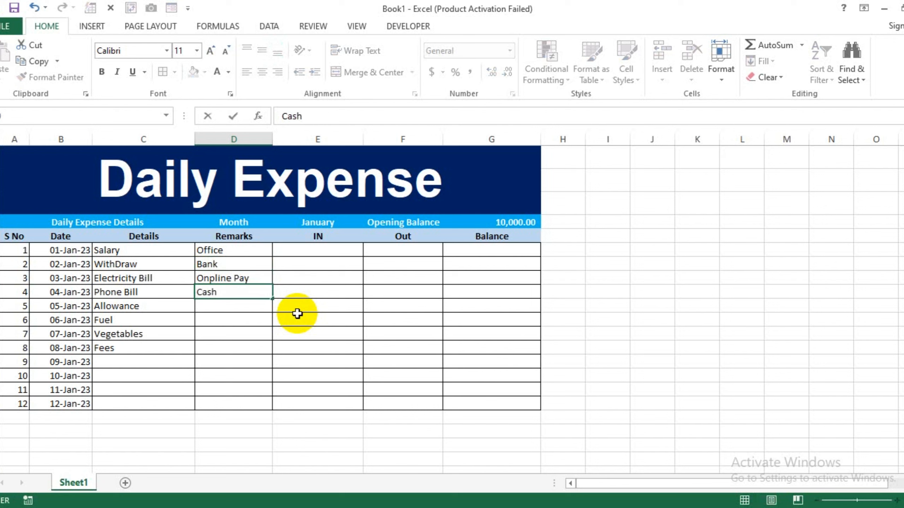
{"action": "key", "text": "Return"}
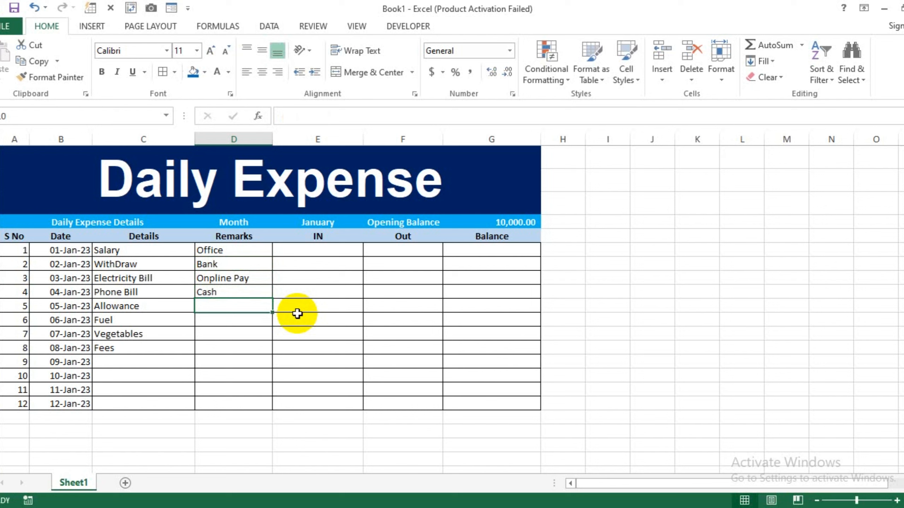
Step: Enter the Remarks Office for Allowance and Fuel, Home for Vegetables, and Childrens for Fees
{"action": "type", "text": "Office"}
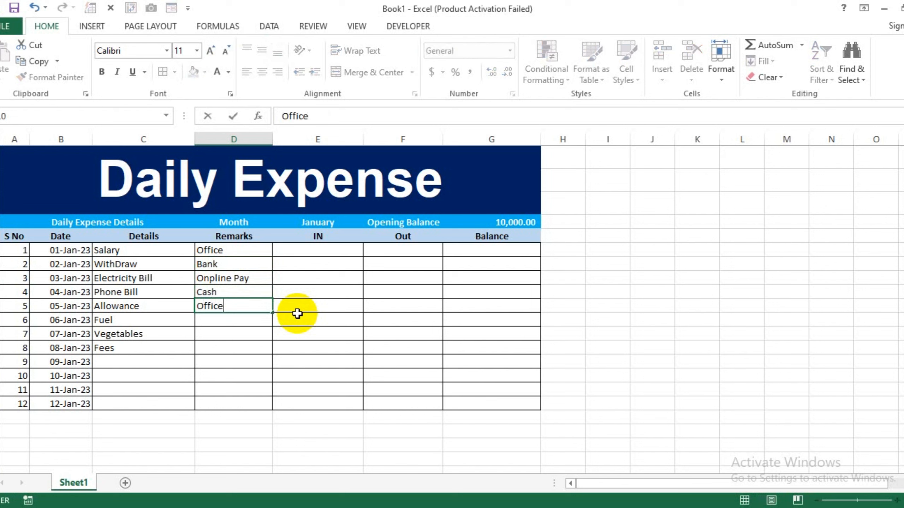
{"action": "key", "text": "Return"}
{"action": "type", "text": "Office"}
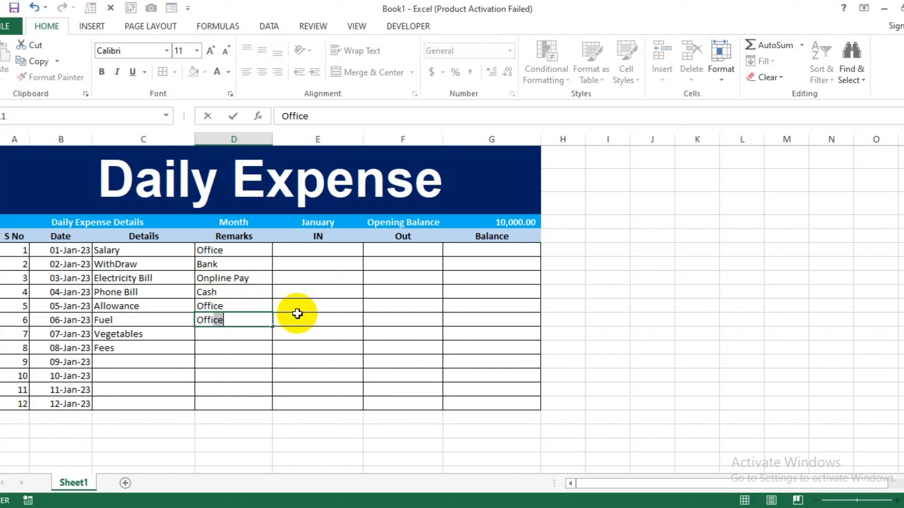
{"action": "left_click", "coordinate": [297, 314]}
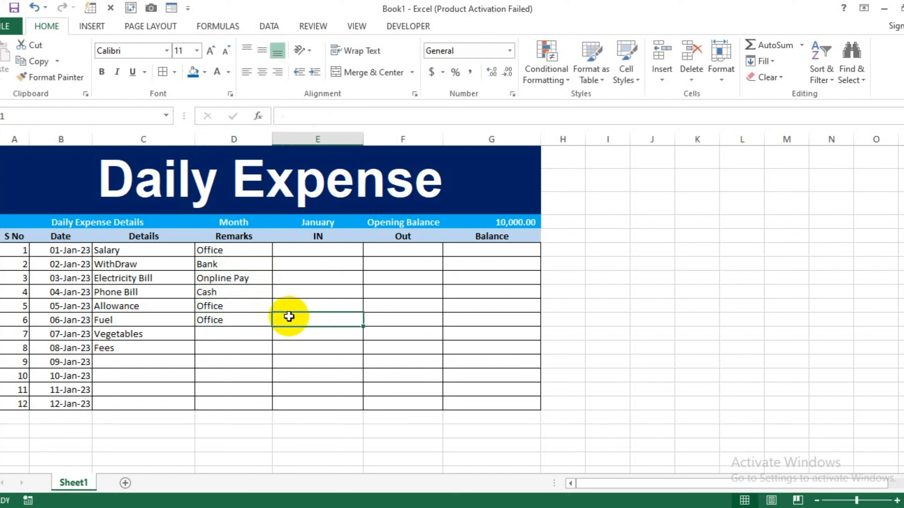
{"action": "left_click", "coordinate": [242, 336]}
{"action": "type", "text": "Home"}
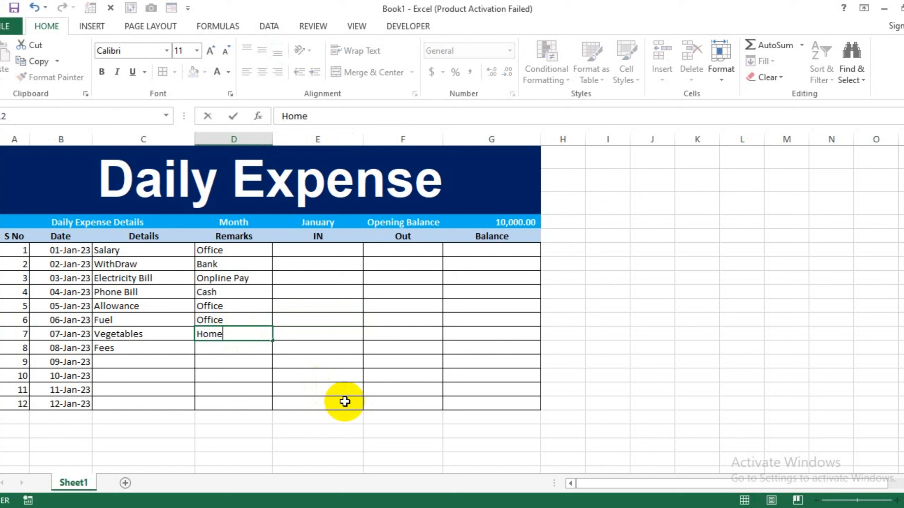
{"action": "key", "text": "Return"}
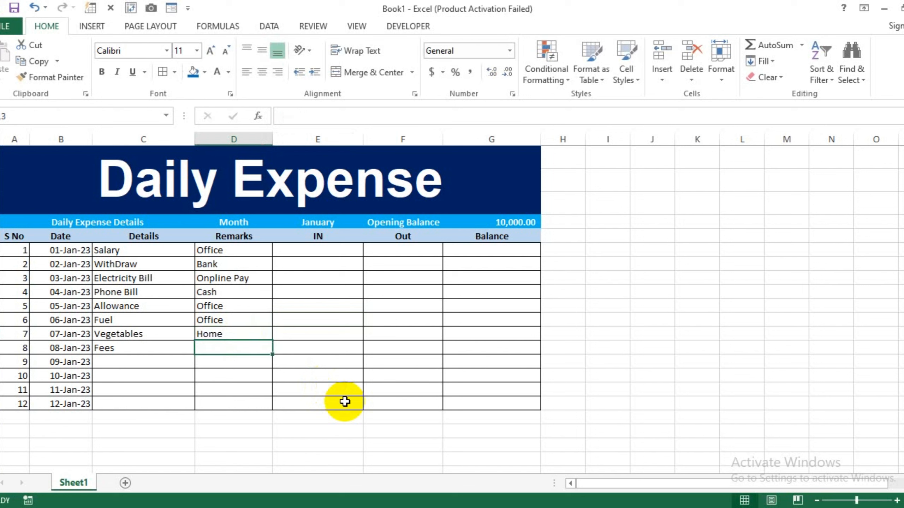
{"action": "type", "text": "Childre"}
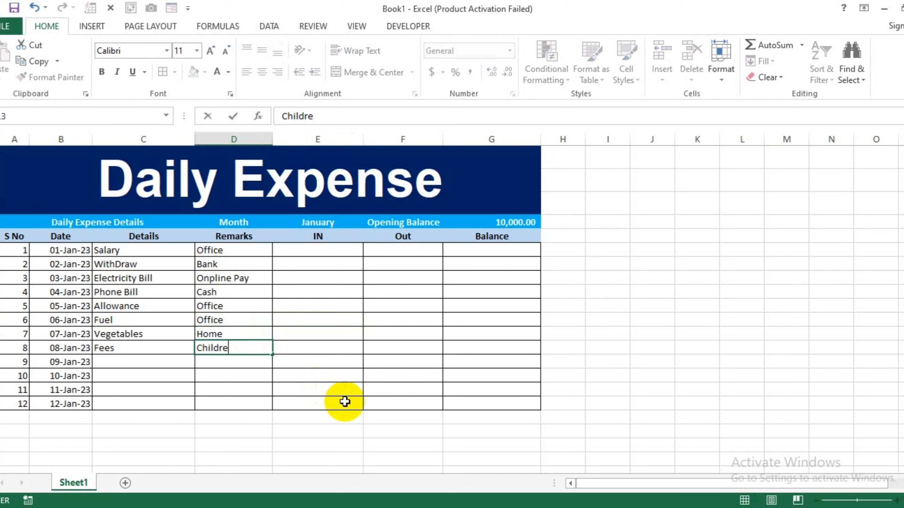
{"action": "type", "text": "ns"}
{"action": "key", "text": "Tab"}
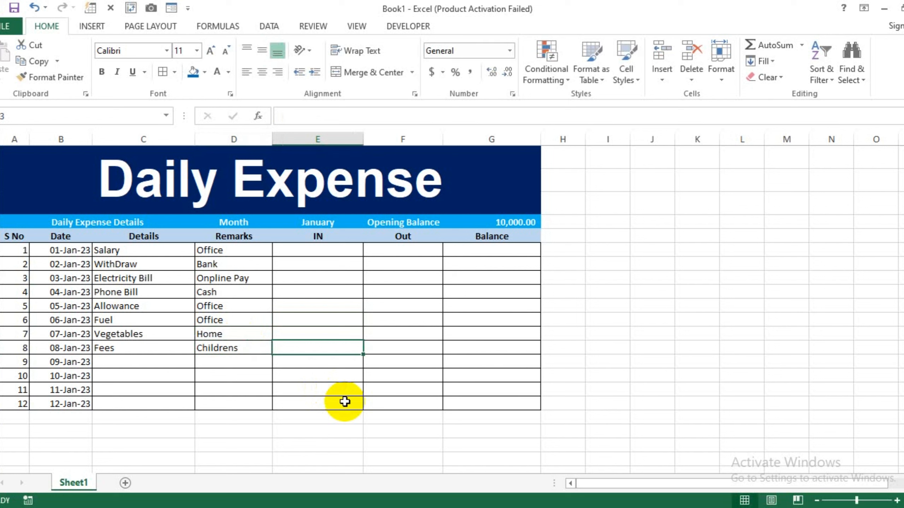
{"action": "left_click", "coordinate": [393, 254]}
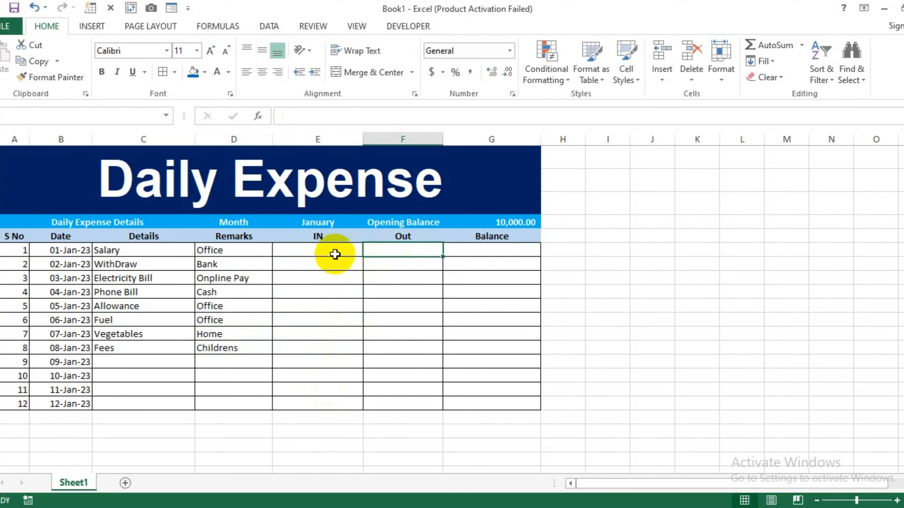
{"action": "left_click_drag", "start_coordinate": [333, 252], "coordinate": [309, 405]}
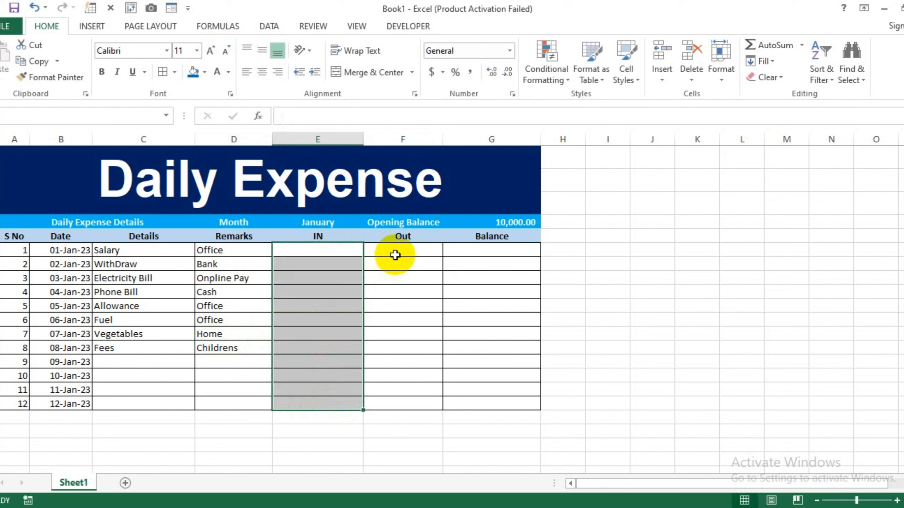
{"action": "left_click_drag", "start_coordinate": [395, 255], "coordinate": [397, 400]}
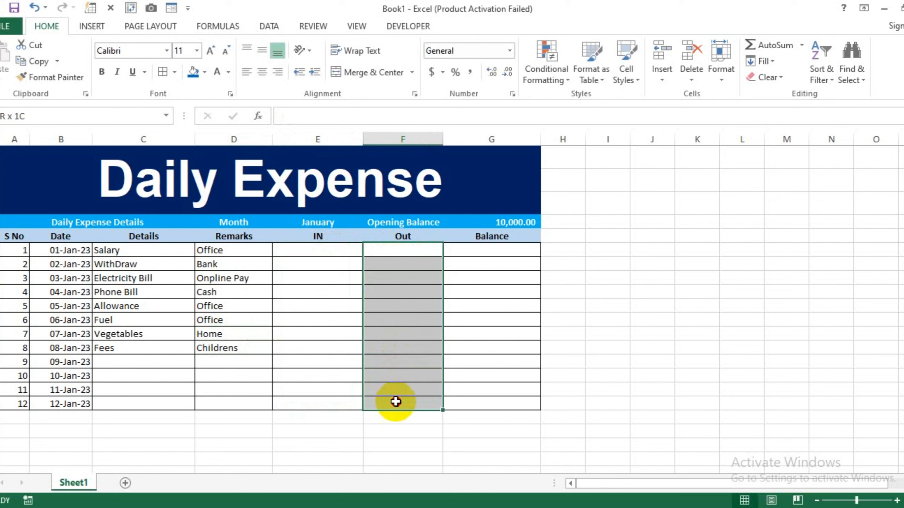
{"action": "left_click_drag", "start_coordinate": [479, 252], "coordinate": [478, 302]}
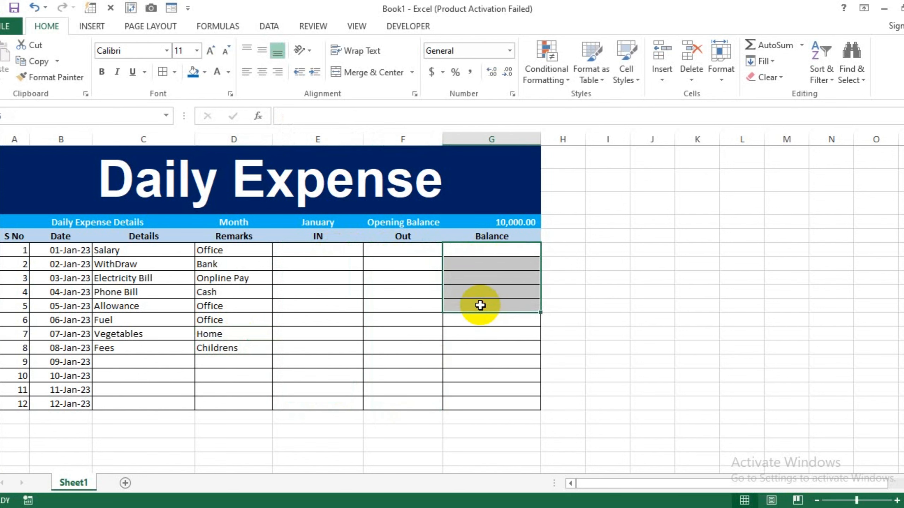
Step: Enter 100000 as the IN amount of the Salary entry
{"action": "left_click_drag", "start_coordinate": [343, 250], "coordinate": [353, 263]}
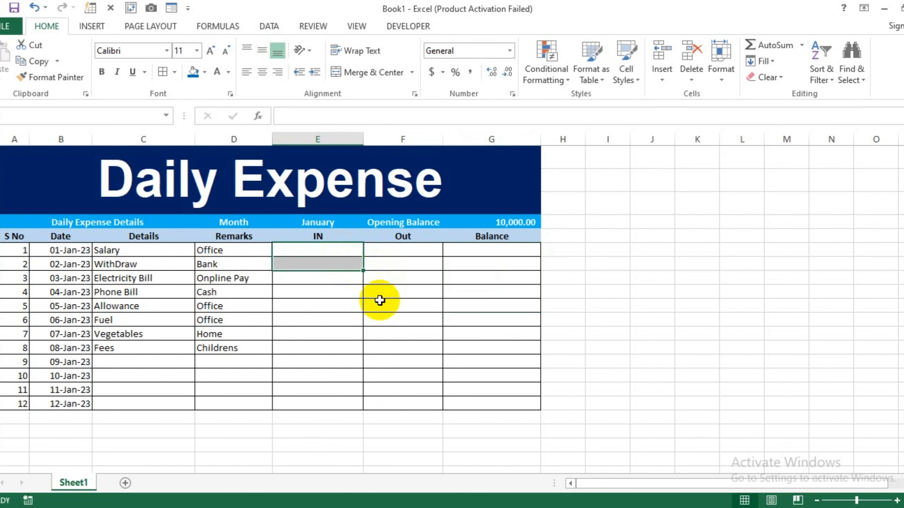
{"action": "key", "text": "Up"}
{"action": "key", "text": "Down"}
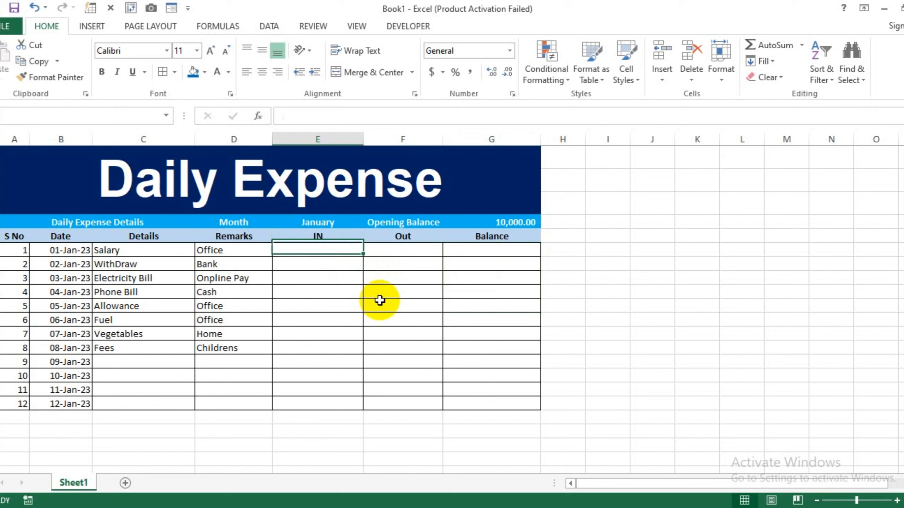
{"action": "type", "text": "100000"}
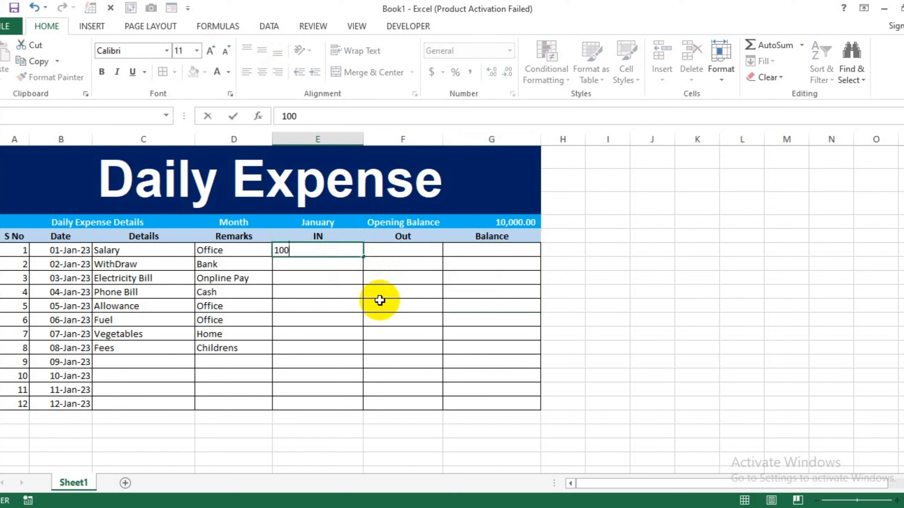
{"action": "key", "text": "Return"}
{"action": "key", "text": "Return"}
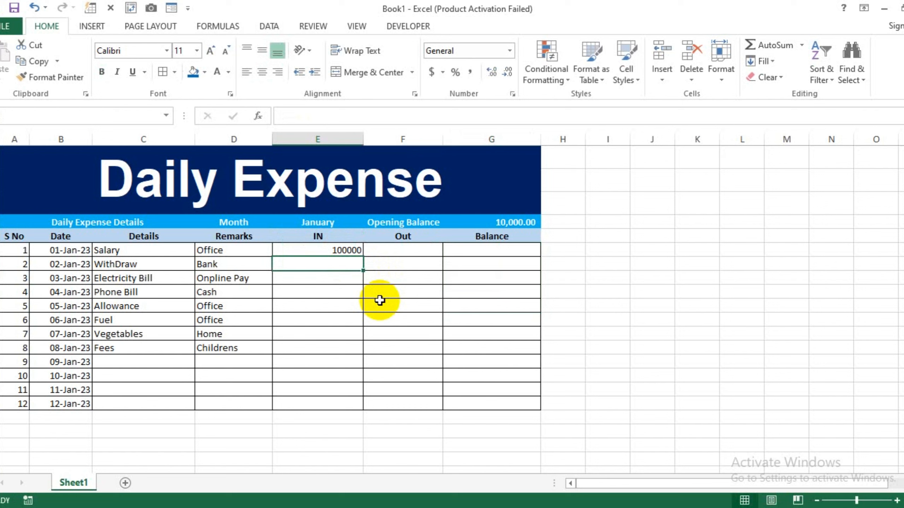
Step: Apply the comma number style to the IN, Out and Balance cells of all 12 entries
{"action": "left_click", "coordinate": [334, 250]}
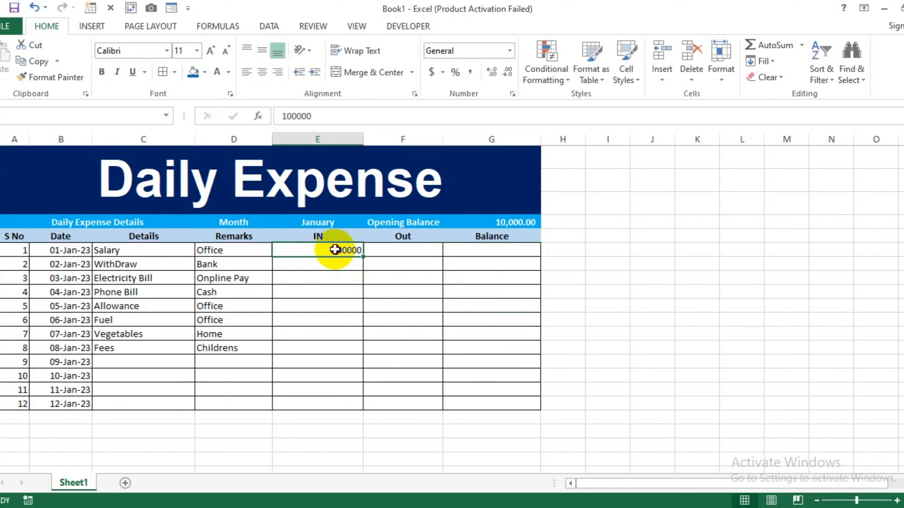
{"action": "left_click_drag", "start_coordinate": [335, 250], "coordinate": [492, 404]}
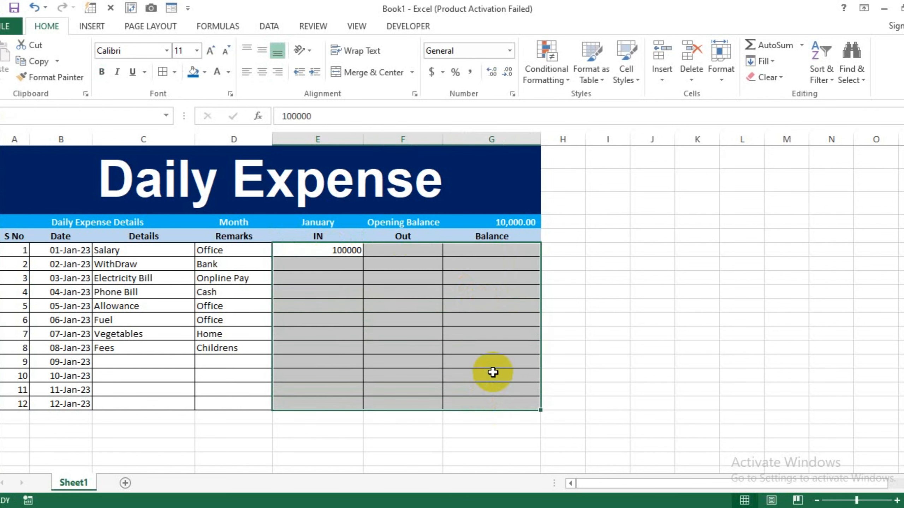
{"action": "left_click", "coordinate": [466, 69]}
{"action": "left_click", "coordinate": [406, 318]}
Step: Enter the Out amounts 50000 for WithDraw, 12000 for Electricity Bill and 2000 for Phone Bill
{"action": "left_click", "coordinate": [321, 263]}
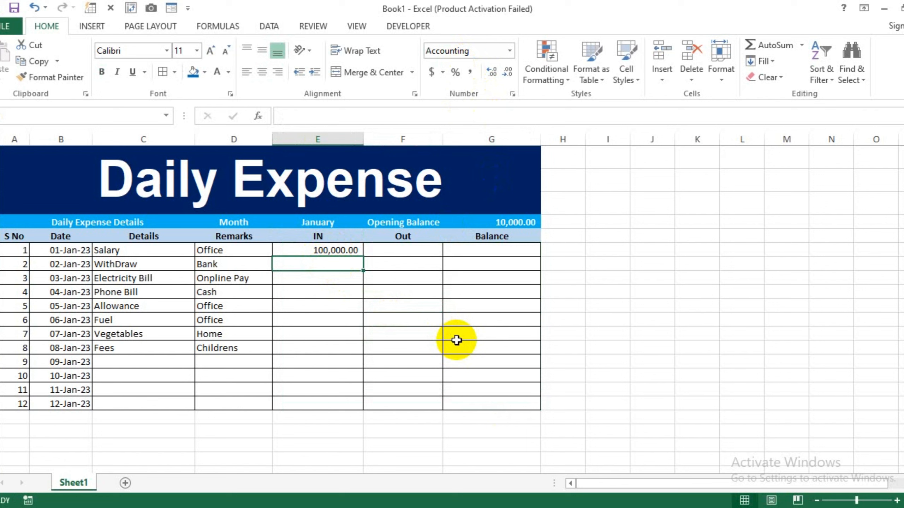
{"action": "key", "text": "Right"}
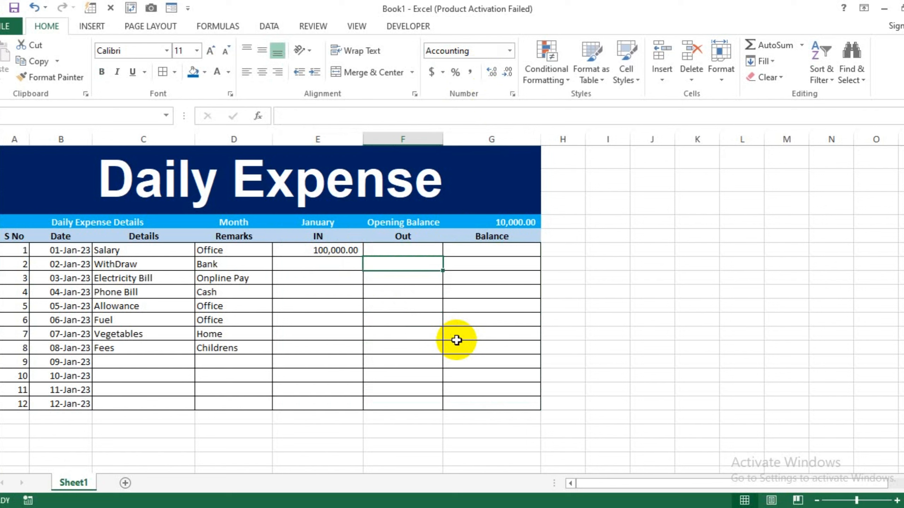
{"action": "type", "text": "50000"}
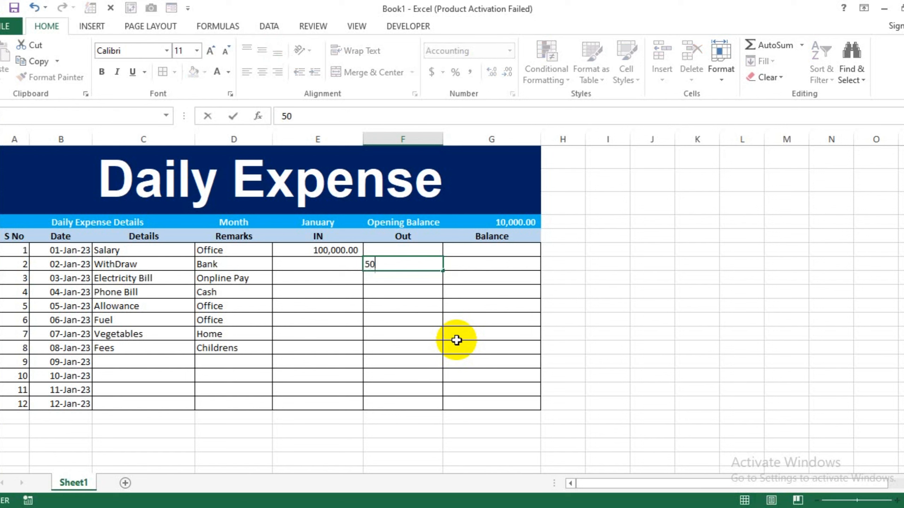
{"action": "key", "text": "Return"}
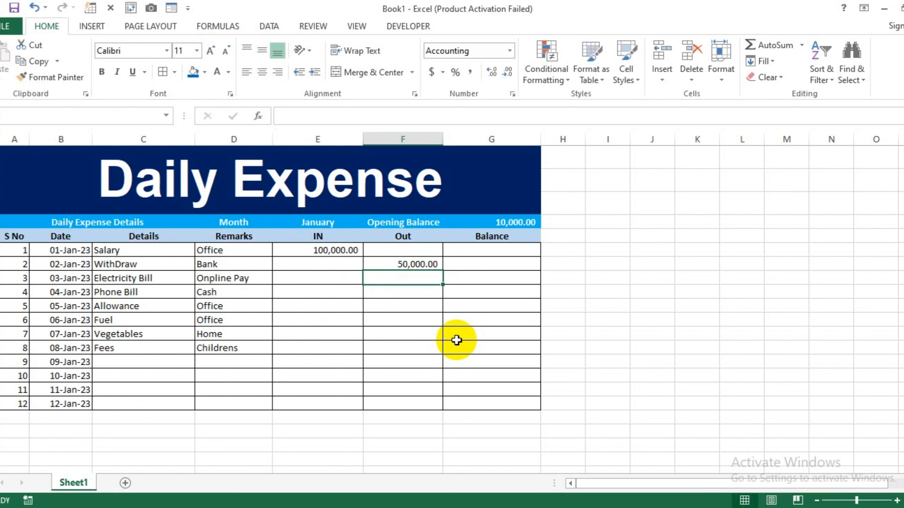
{"action": "type", "text": "12000"}
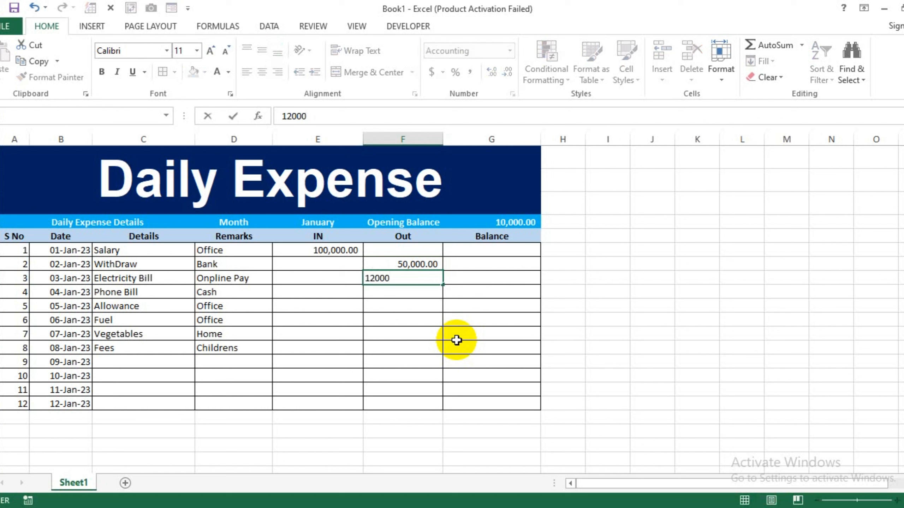
{"action": "key", "text": "Return"}
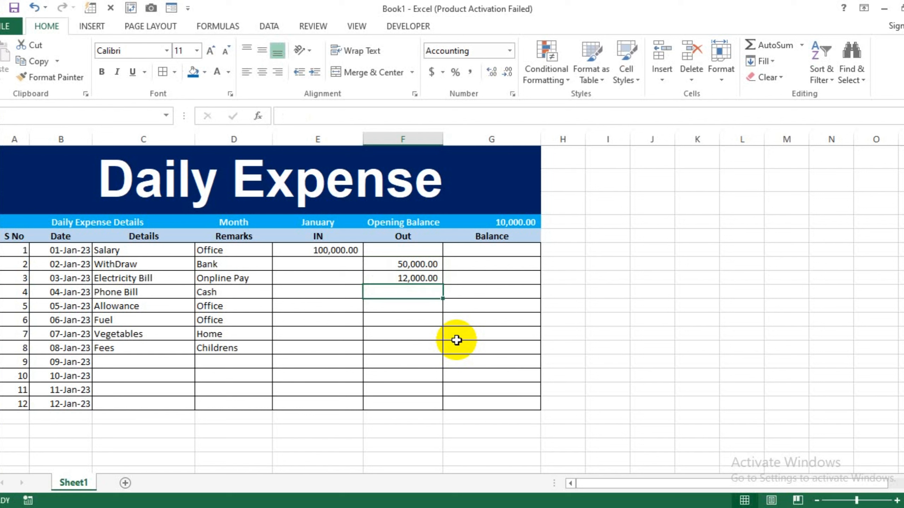
{"action": "type", "text": "2000"}
{"action": "key", "text": "Return"}
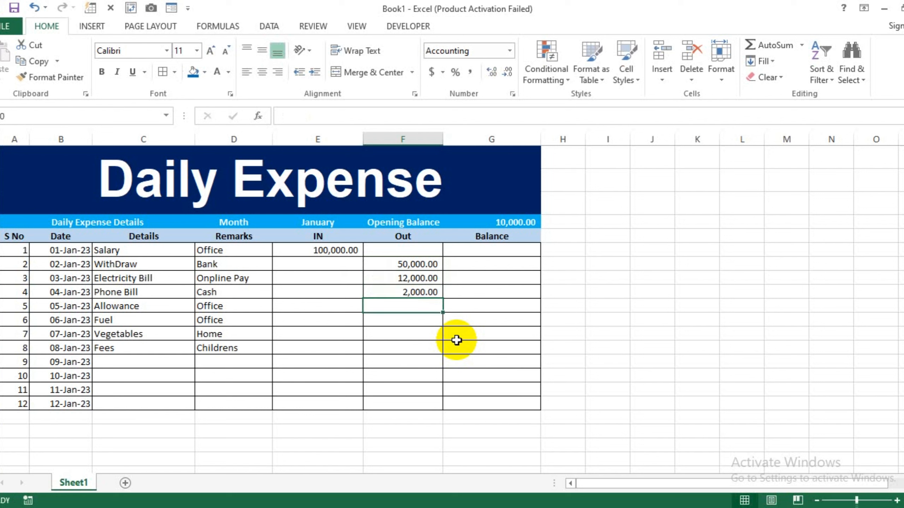
{"action": "type", "text": "50"}
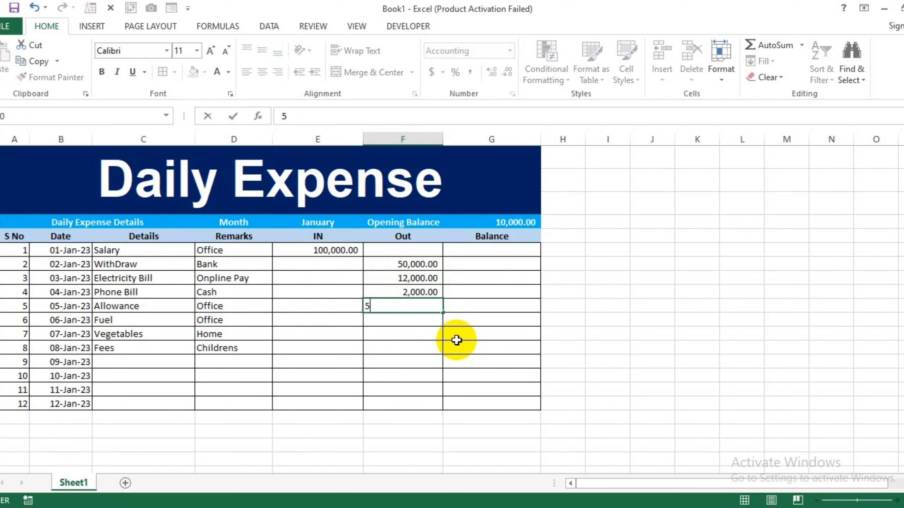
{"action": "key", "text": "BackSpace"}
{"action": "key", "text": "BackSpace"}
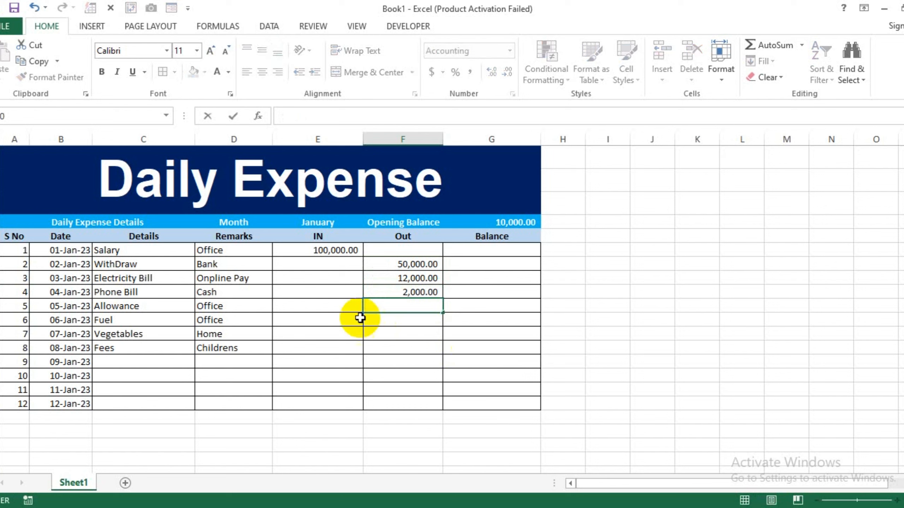
Step: Enter the IN amounts 5000 for Allowance and 8000 for Fuel
{"action": "left_click", "coordinate": [343, 305]}
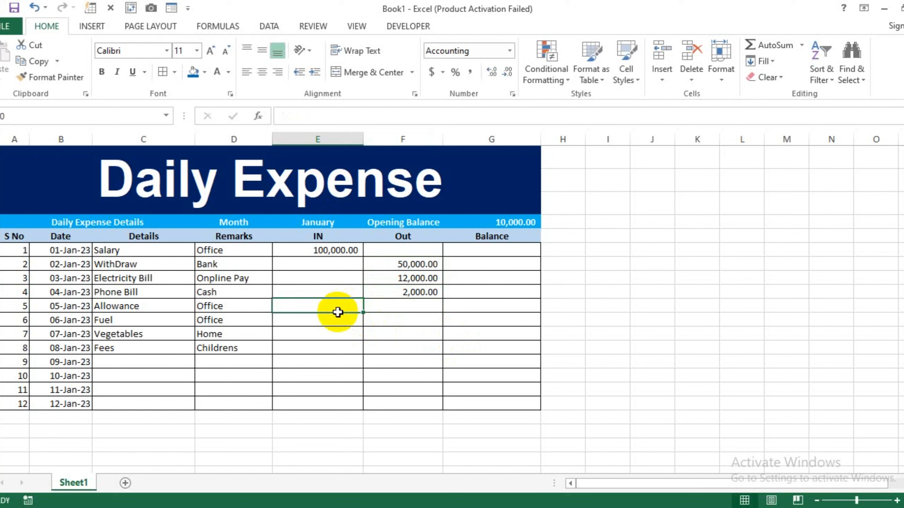
{"action": "type", "text": "5000"}
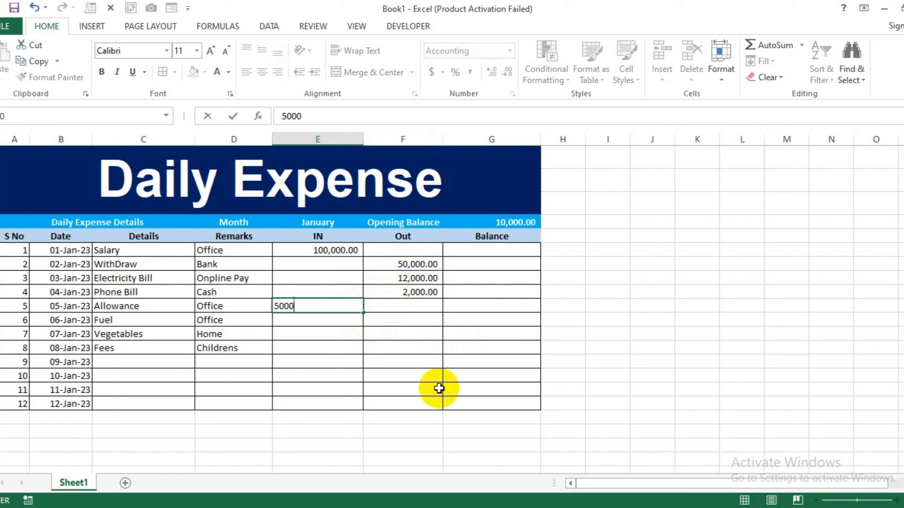
{"action": "key", "text": "Return"}
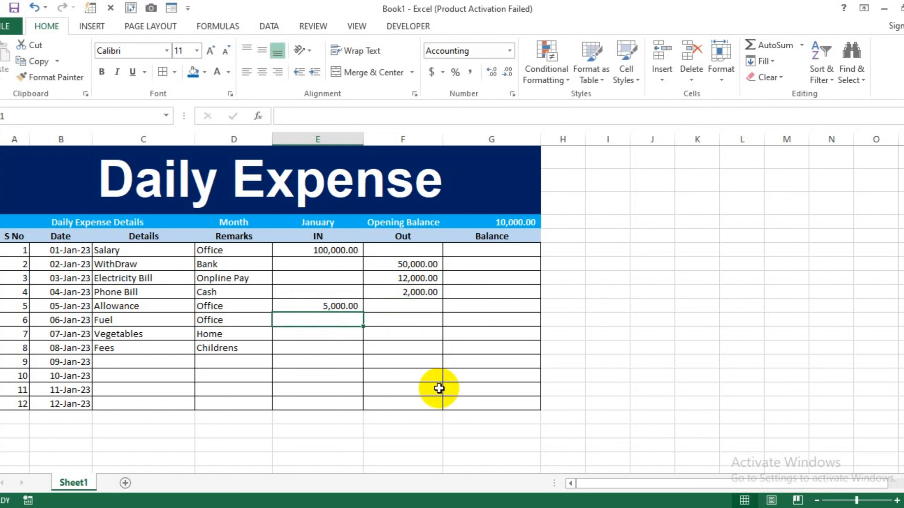
{"action": "type", "text": "8000"}
{"action": "key", "text": "Return"}
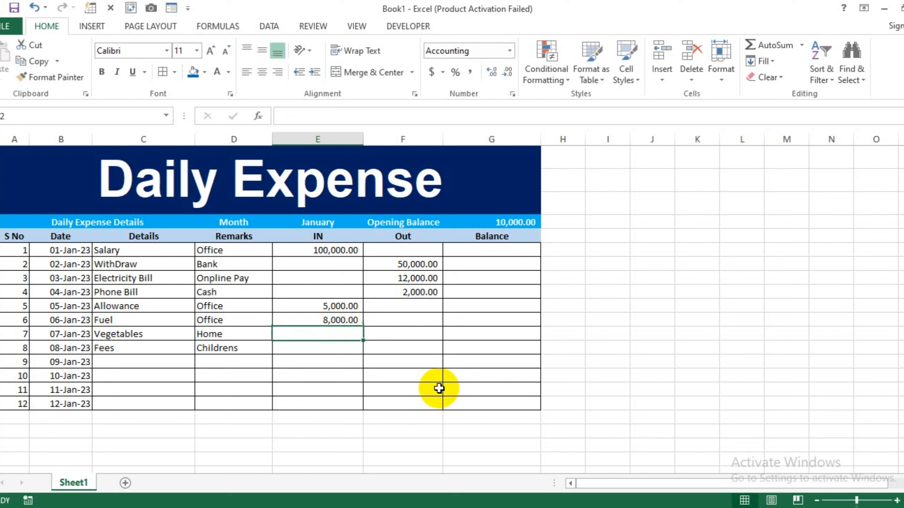
Step: Enter the Out amounts 1500 for Vegetables and 3000 for Fees
{"action": "key", "text": "Right"}
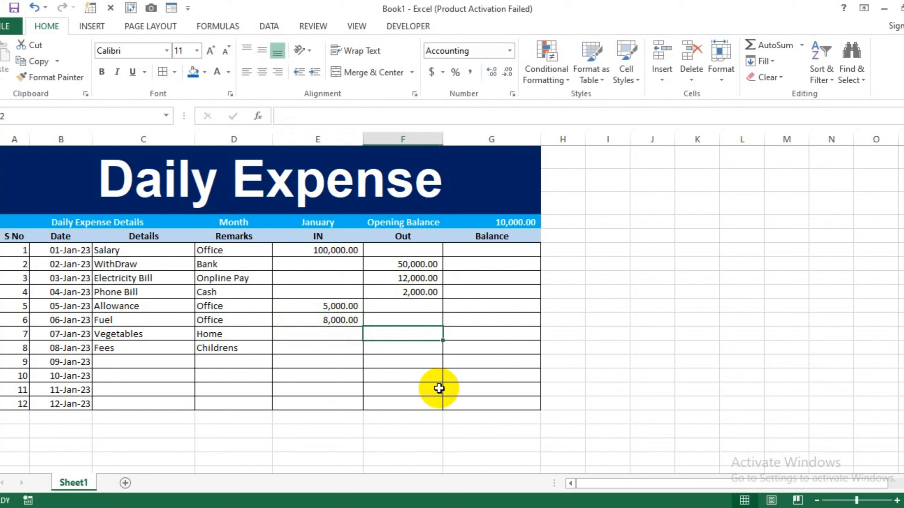
{"action": "type", "text": "1500"}
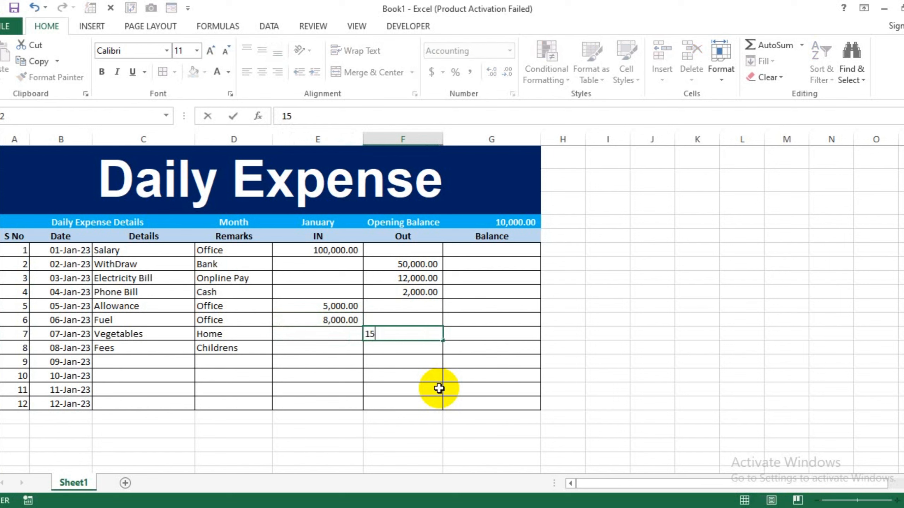
{"action": "key", "text": "Return"}
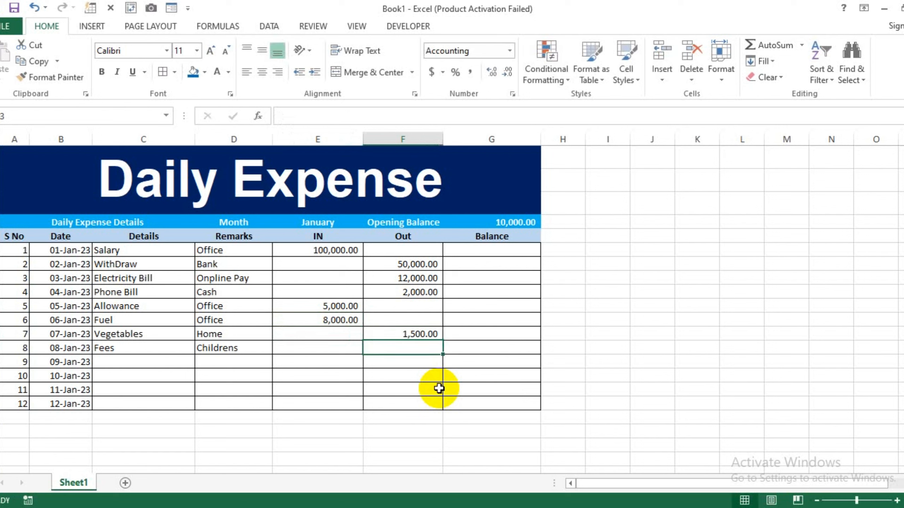
{"action": "type", "text": "3000"}
{"action": "key", "text": "Return"}
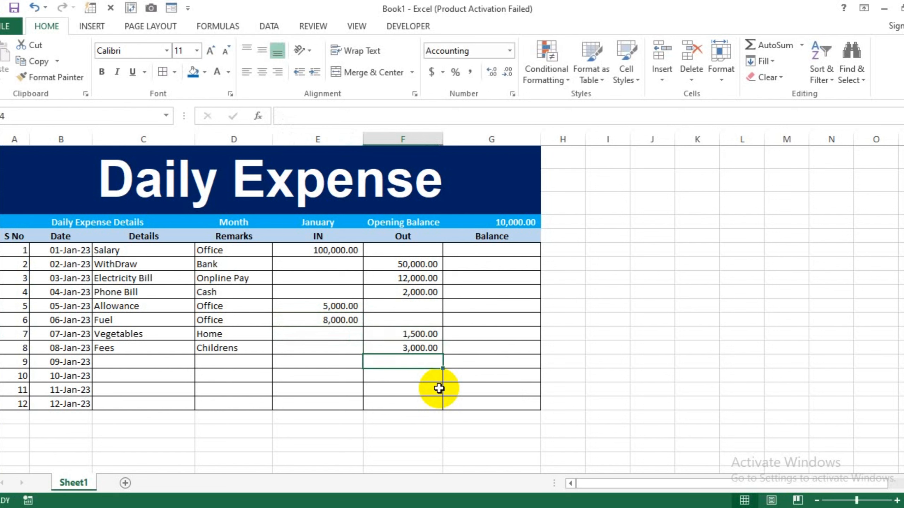
Step: Calculate the first entry's Balance from the opening balance plus IN minus Out with the formula =G4+E6-F6
{"action": "mouse_move", "coordinate": [320, 250]}
{"action": "left_mouse_down"}
{"action": "mouse_move", "coordinate": [383, 259]}
{"action": "mouse_move", "coordinate": [400, 360]}
{"action": "mouse_move", "coordinate": [397, 453]}
{"action": "left_mouse_up"}
{"action": "left_click", "coordinate": [483, 250]}
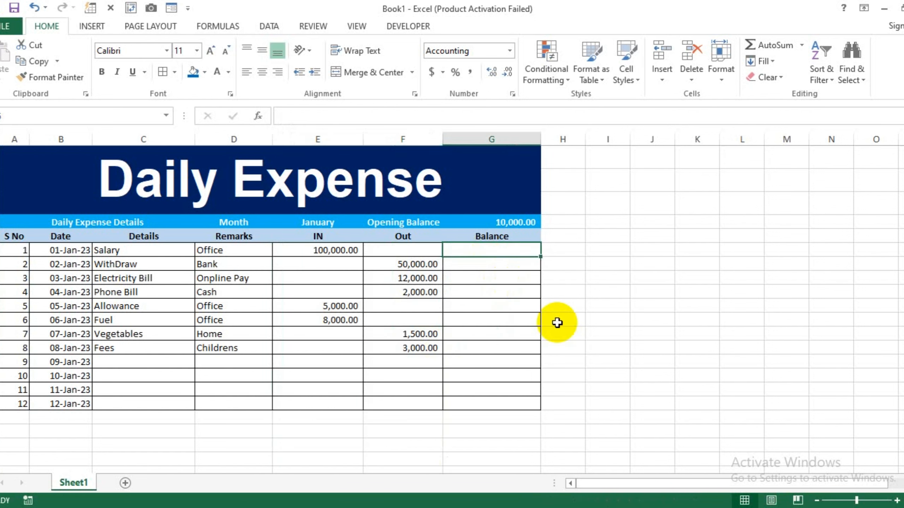
{"action": "type", "text": "="}
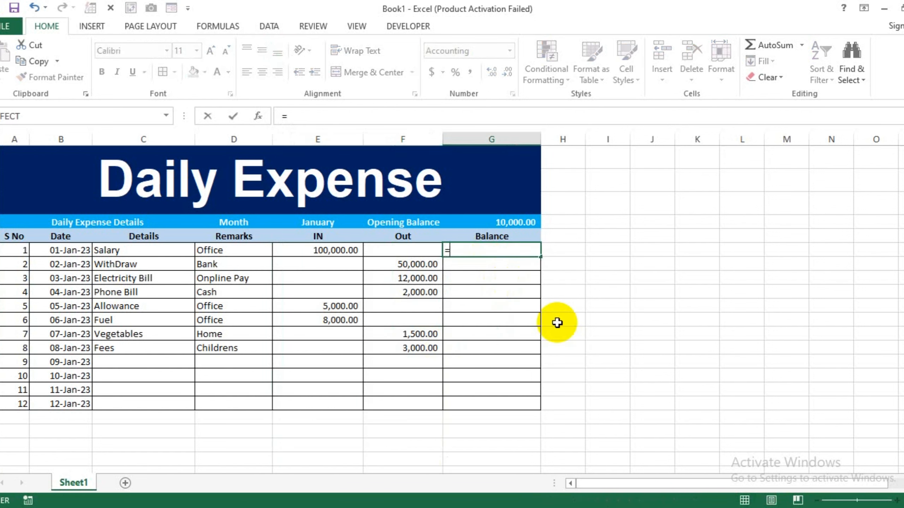
{"action": "left_click", "coordinate": [505, 221]}
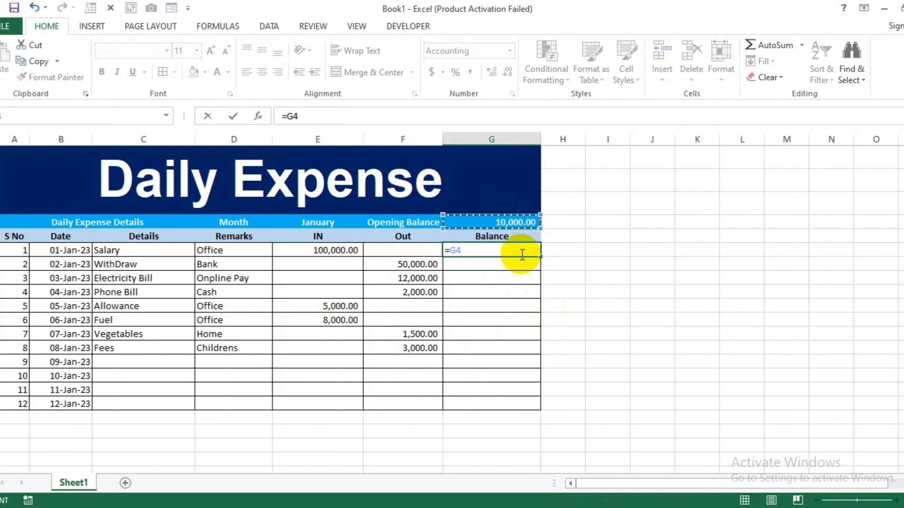
{"action": "type", "text": "+"}
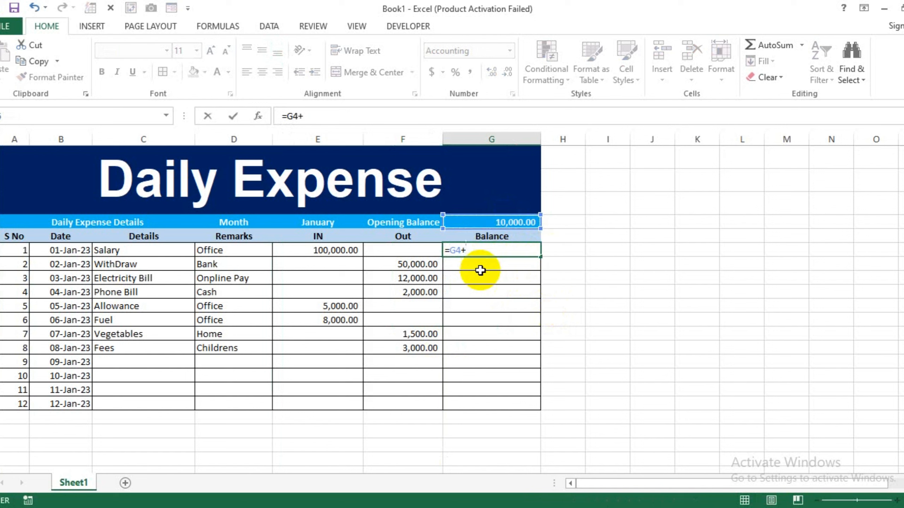
{"action": "left_click", "coordinate": [353, 252]}
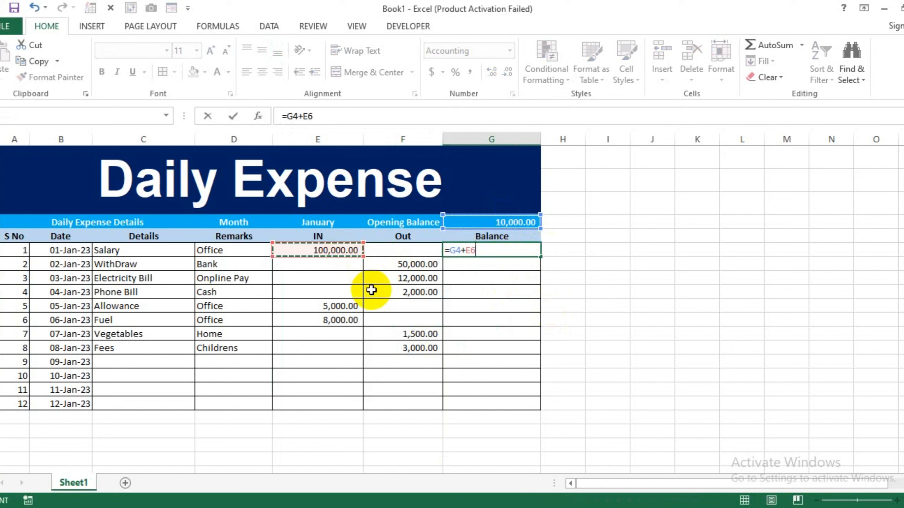
{"action": "type", "text": "-"}
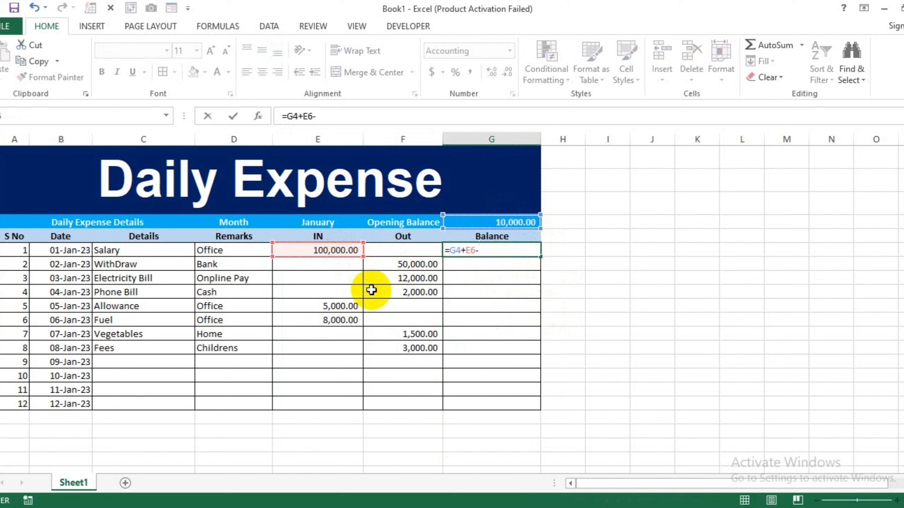
{"action": "key", "text": "Left"}
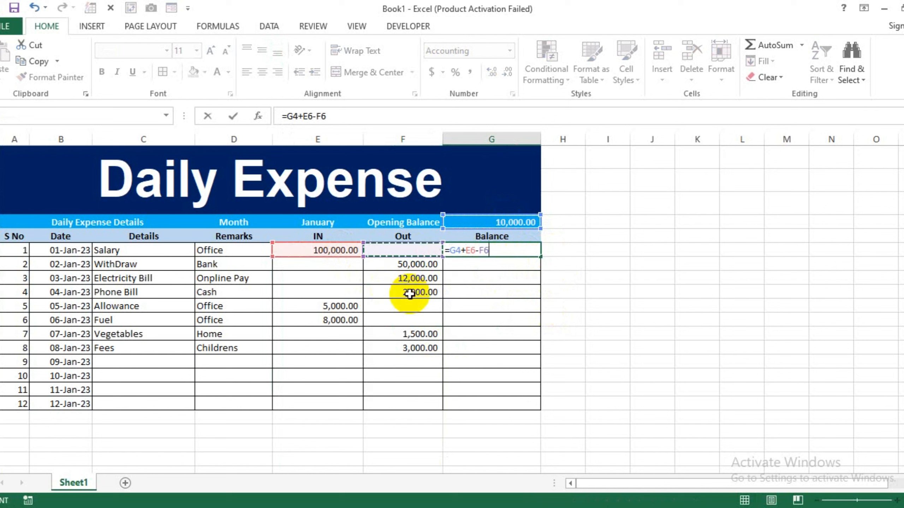
{"action": "key", "text": "Return"}
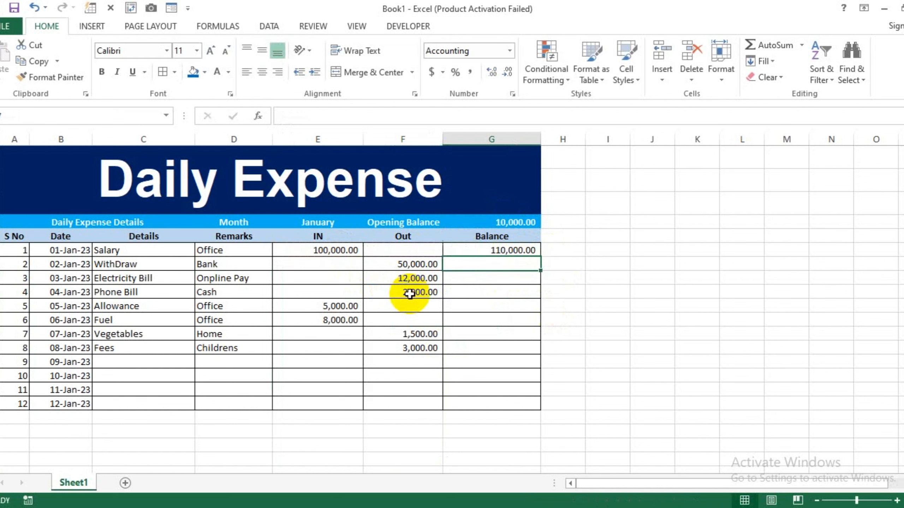
{"action": "key", "text": "Up"}
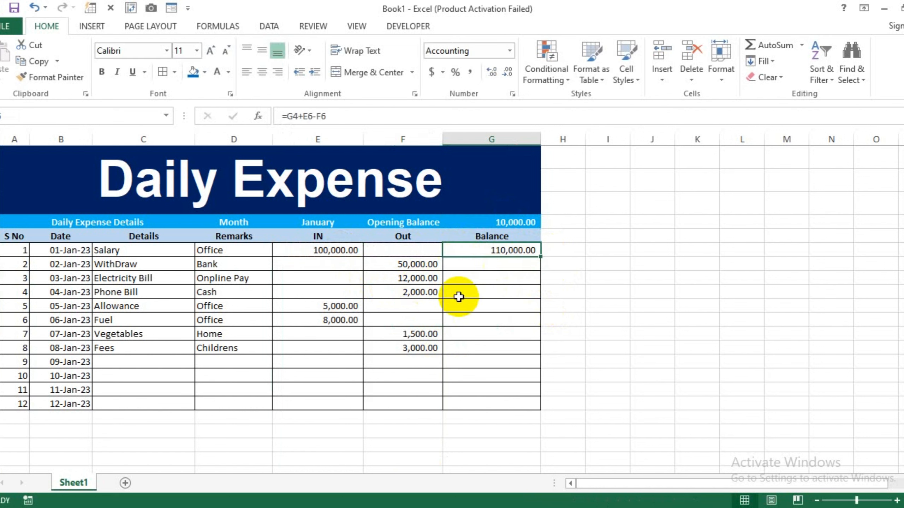
{"action": "left_click", "coordinate": [479, 223]}
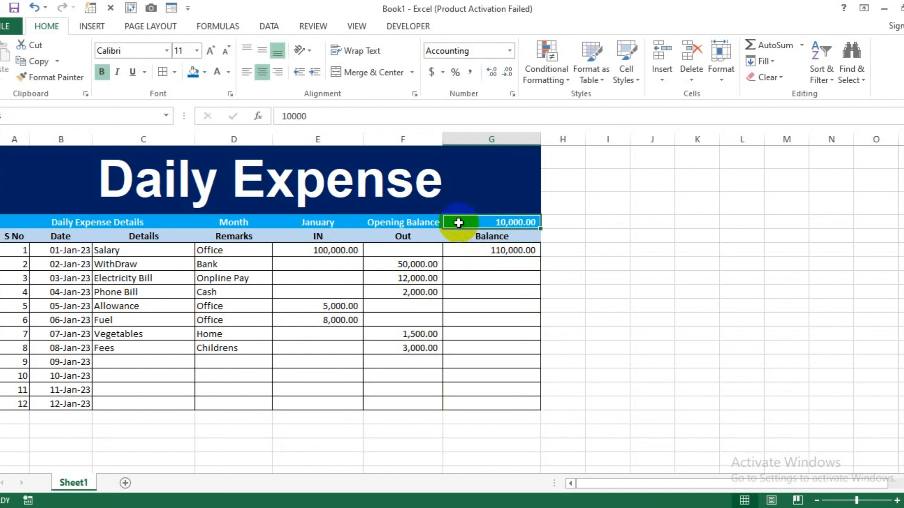
{"action": "left_click", "coordinate": [350, 254]}
{"action": "left_click", "coordinate": [481, 256]}
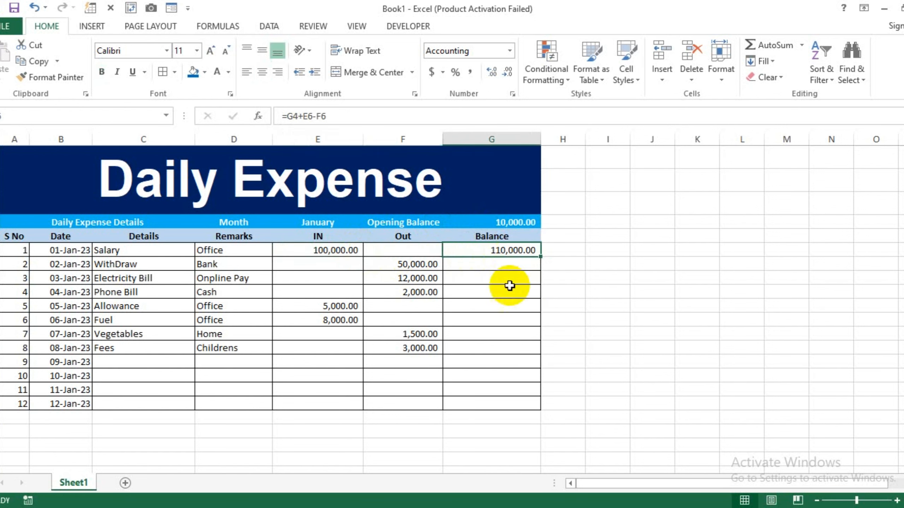
Step: Calculate the WithDraw entry's Balance with the formula =G6+E7-F7 and fill it down through entry 12
{"action": "left_click", "coordinate": [502, 267]}
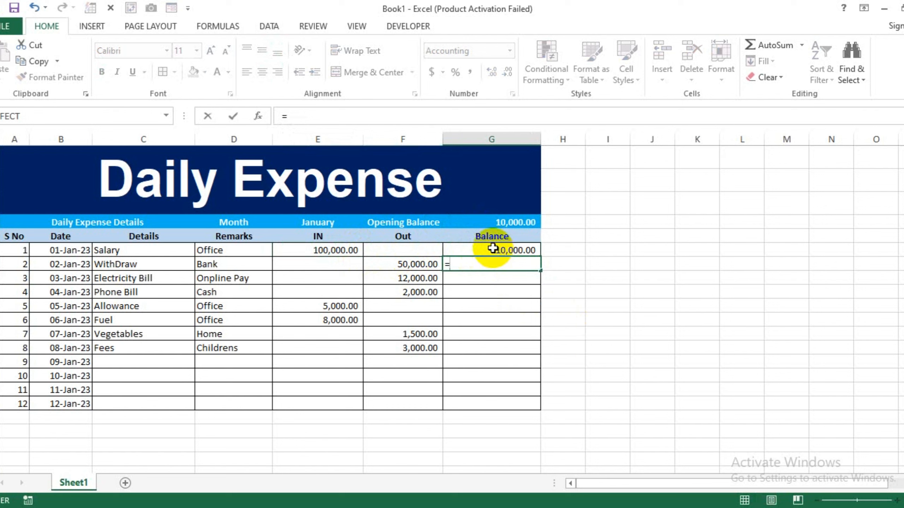
{"action": "left_click", "coordinate": [498, 249]}
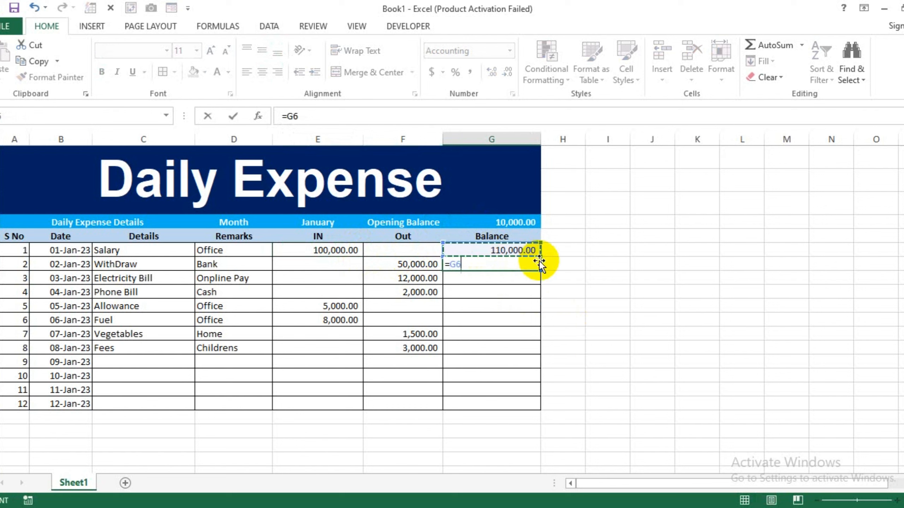
{"action": "type", "text": "+"}
{"action": "left_click", "coordinate": [338, 262]}
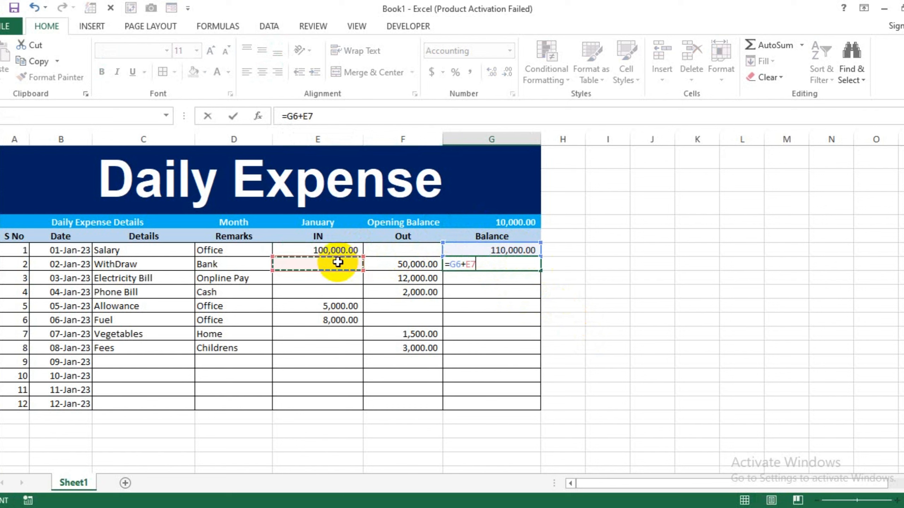
{"action": "type", "text": "-"}
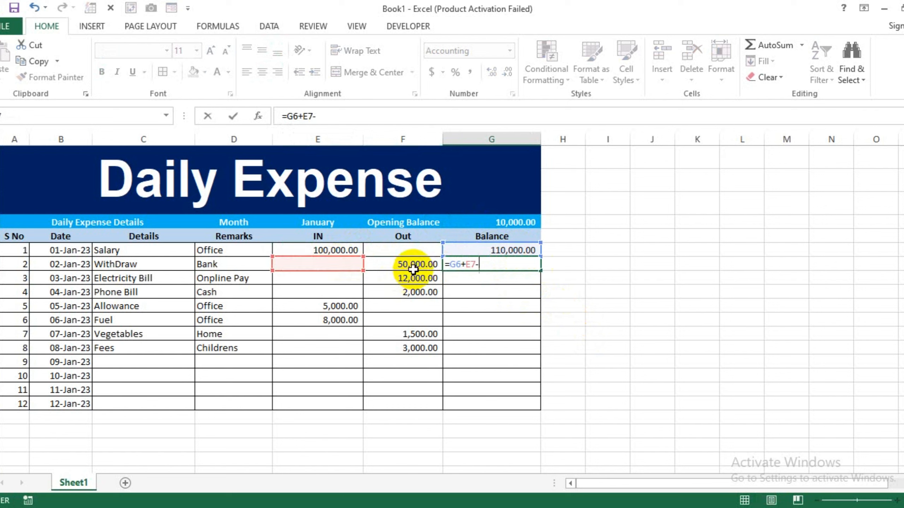
{"action": "left_click", "coordinate": [413, 269]}
{"action": "key", "text": "Return"}
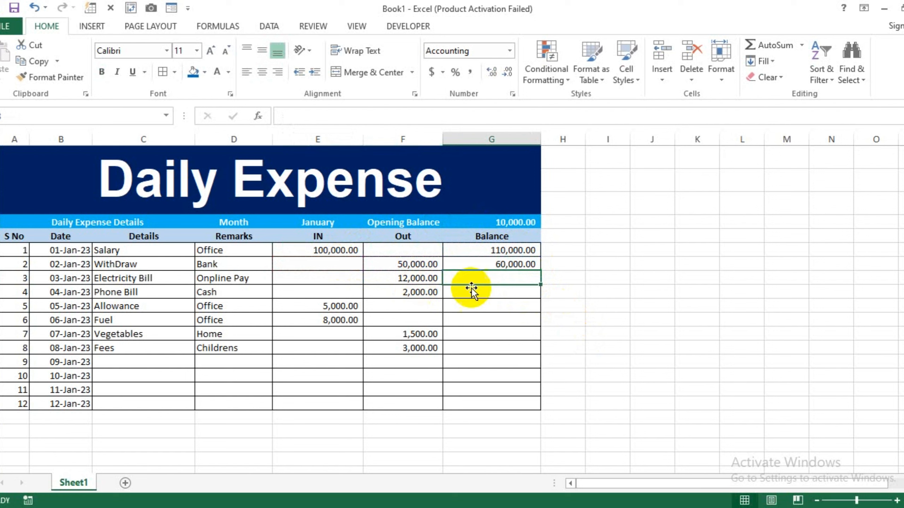
{"action": "left_click", "coordinate": [484, 266]}
{"action": "left_click_drag", "start_coordinate": [540, 270], "coordinate": [529, 406]}
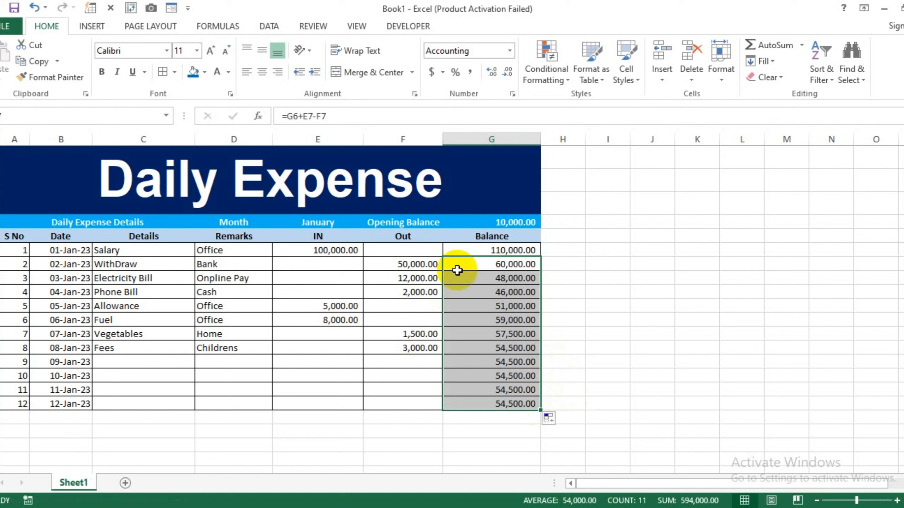
Step: Check the Balance formulas row by row against each entry's IN and Out amounts, down to entry 12
{"action": "left_click", "coordinate": [488, 264]}
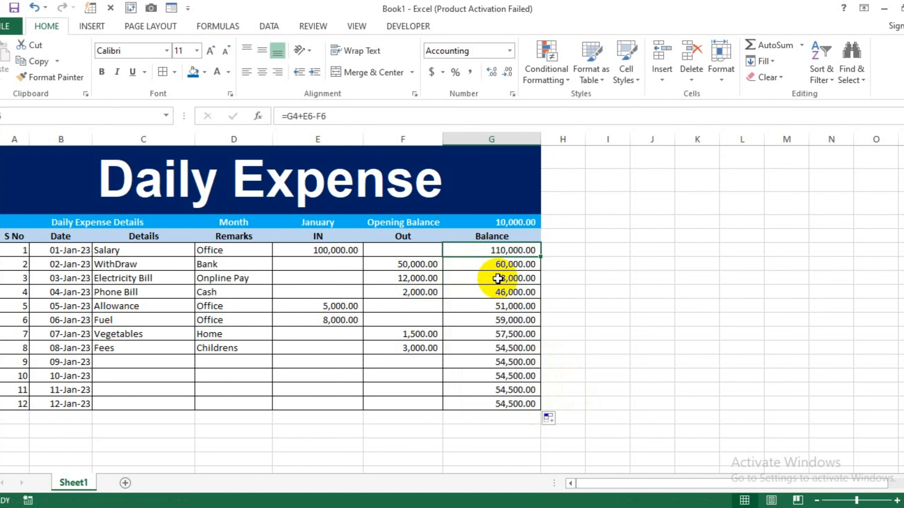
{"action": "left_click", "coordinate": [419, 264]}
{"action": "key", "text": "Right"}
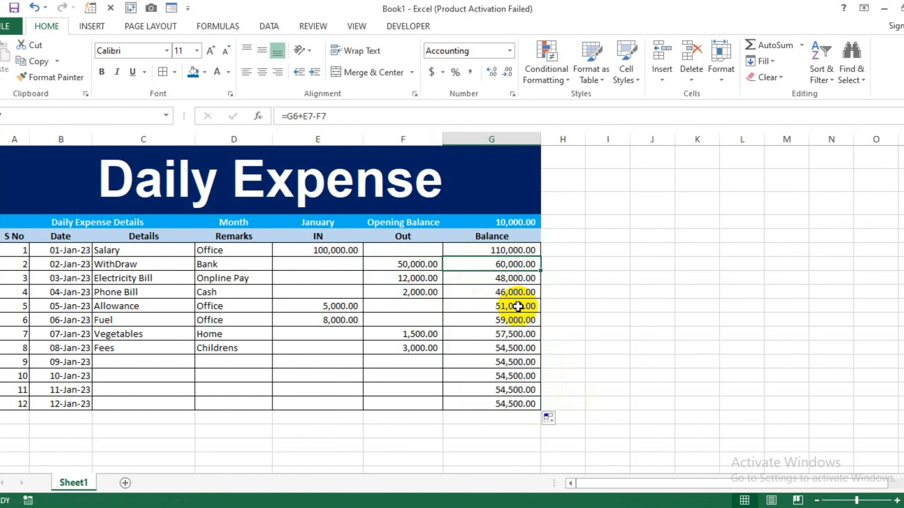
{"action": "left_click", "coordinate": [413, 280]}
{"action": "left_click", "coordinate": [478, 279]}
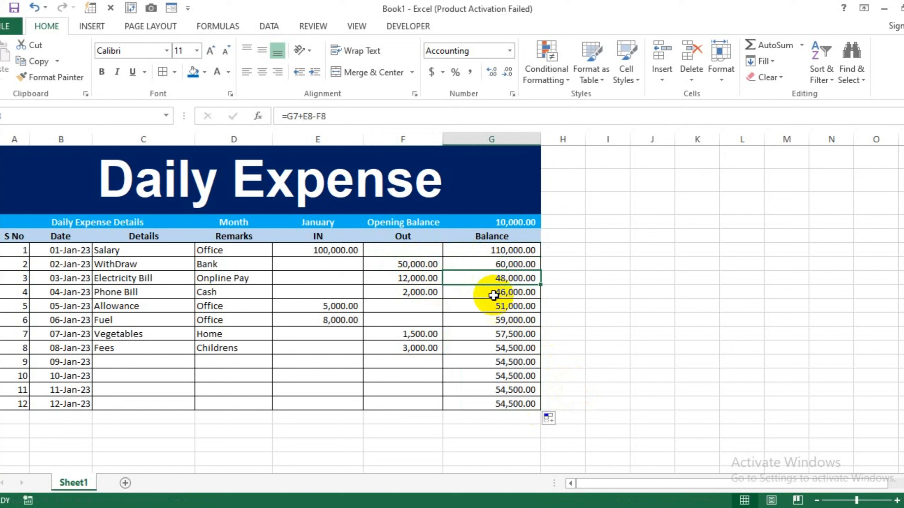
{"action": "left_click", "coordinate": [423, 292]}
{"action": "left_click", "coordinate": [499, 292]}
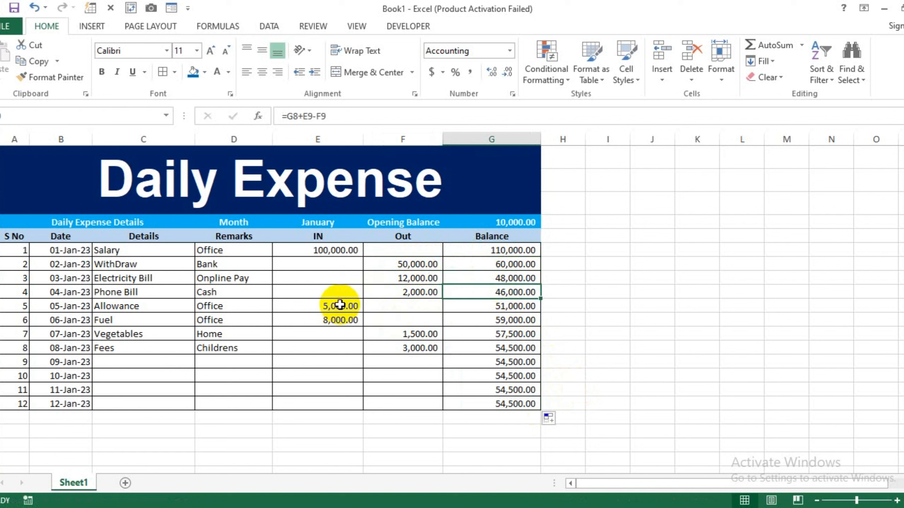
{"action": "left_click", "coordinate": [340, 307]}
{"action": "left_click", "coordinate": [485, 310]}
{"action": "left_click", "coordinate": [402, 320]}
{"action": "left_click", "coordinate": [347, 320]}
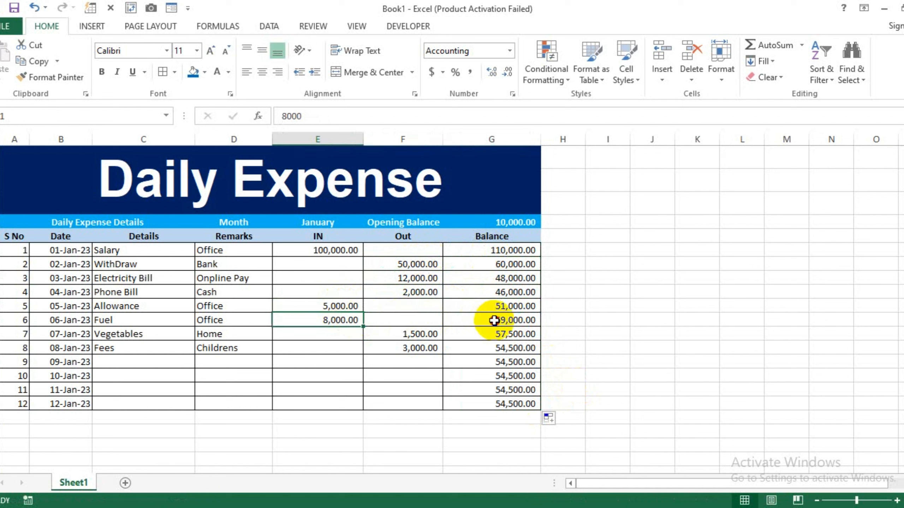
{"action": "left_click", "coordinate": [494, 320]}
{"action": "left_click", "coordinate": [414, 337]}
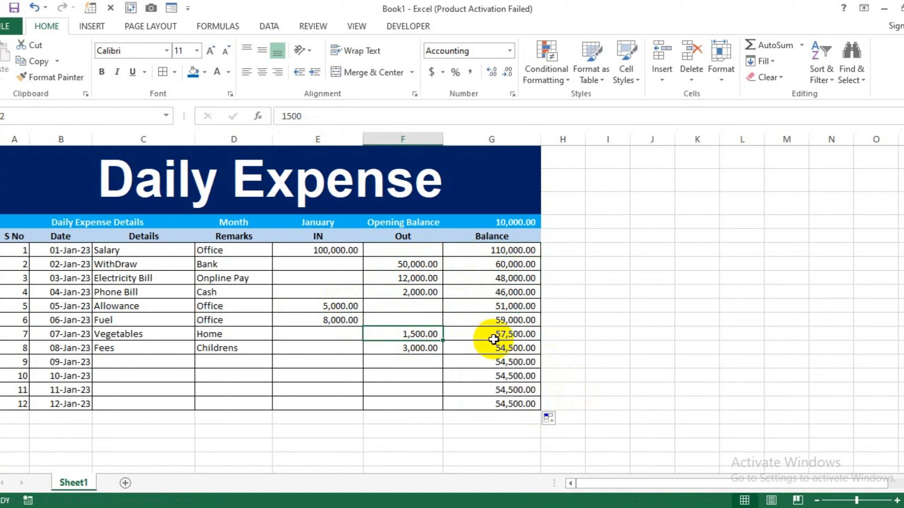
{"action": "left_click", "coordinate": [498, 339]}
{"action": "left_click", "coordinate": [426, 348]}
{"action": "left_click", "coordinate": [502, 348]}
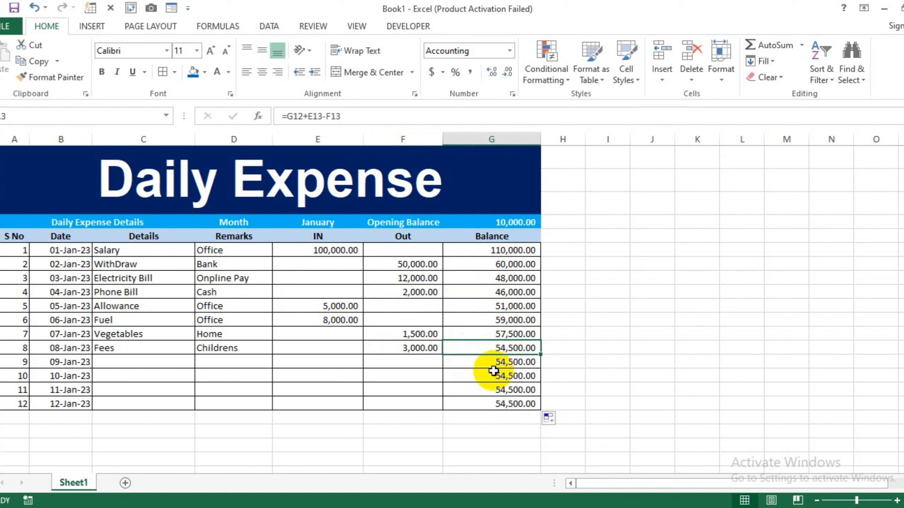
{"action": "left_click", "coordinate": [497, 402]}
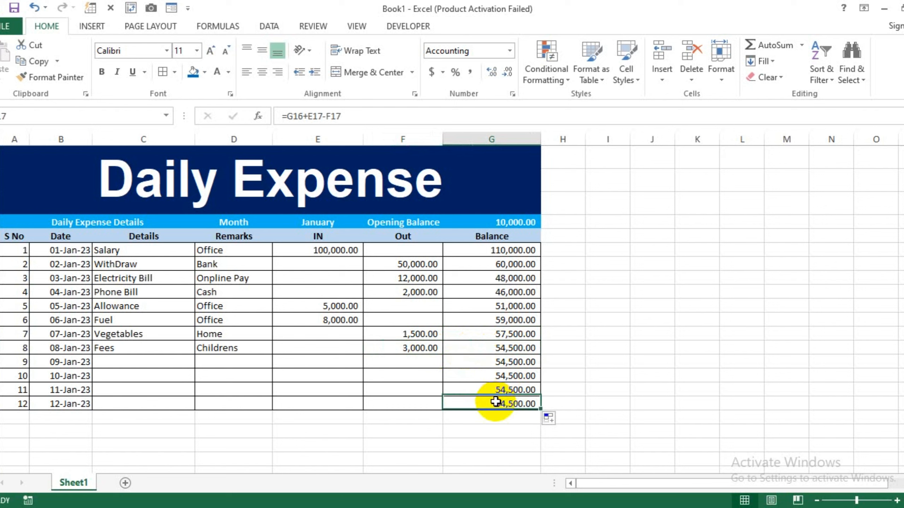
{"action": "left_click_drag", "start_coordinate": [502, 251], "coordinate": [501, 402]}
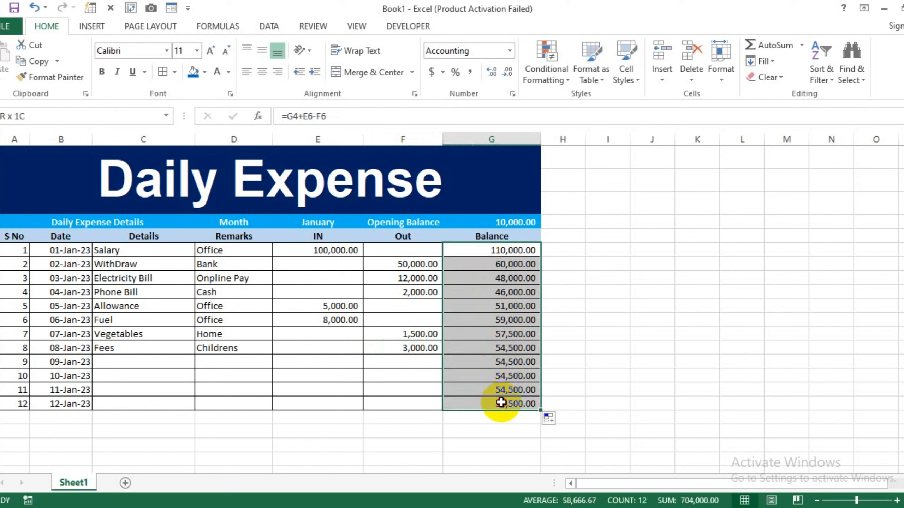
{"action": "left_click", "coordinate": [614, 387]}
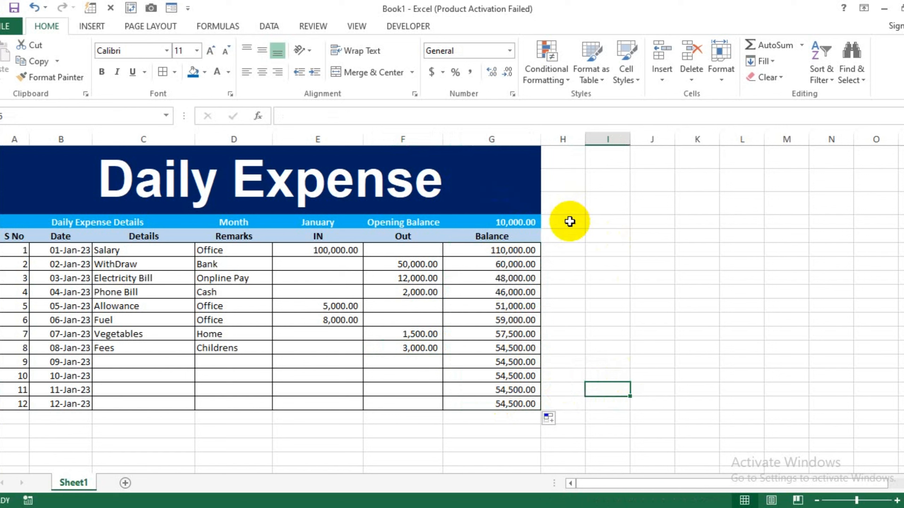
Step: Merge and centre H4:K6 with middle alignment, a blue fill and bold white 20-point text
{"action": "left_click_drag", "start_coordinate": [571, 218], "coordinate": [695, 251]}
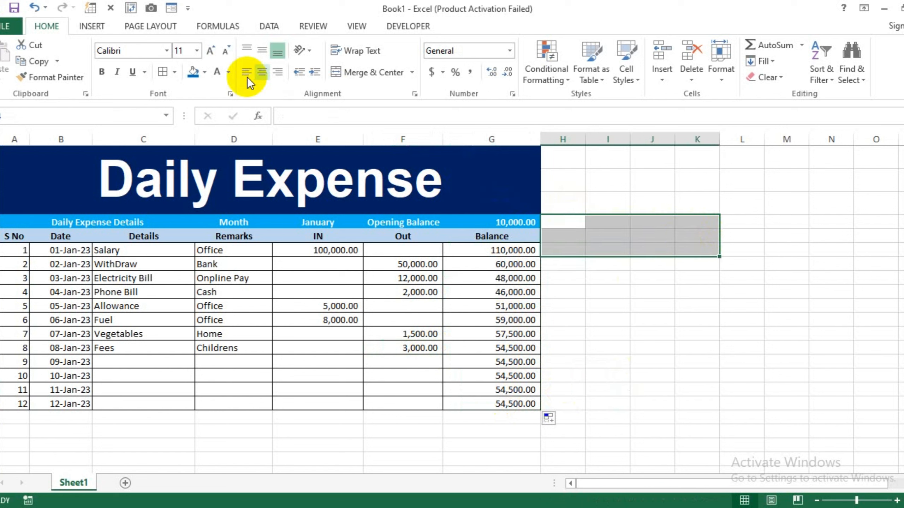
{"action": "left_click", "coordinate": [358, 73]}
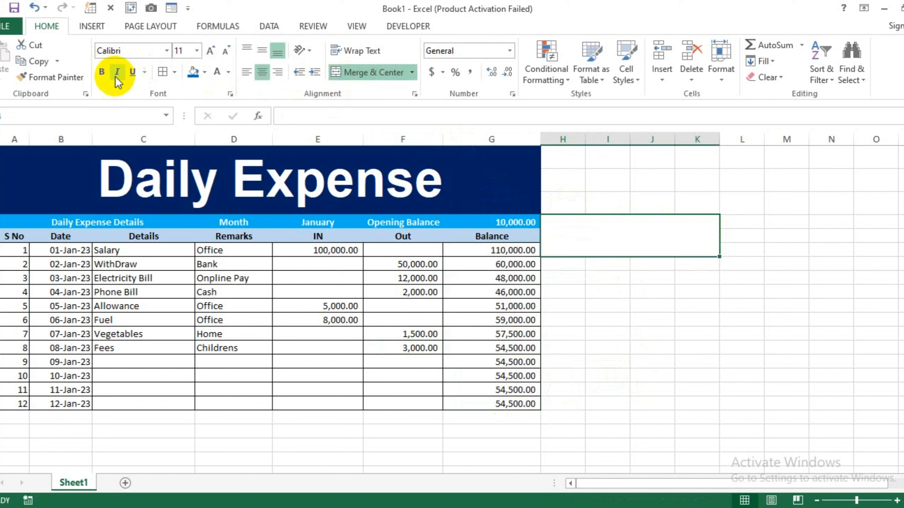
{"action": "left_click", "coordinate": [262, 52]}
{"action": "left_click", "coordinate": [196, 72]}
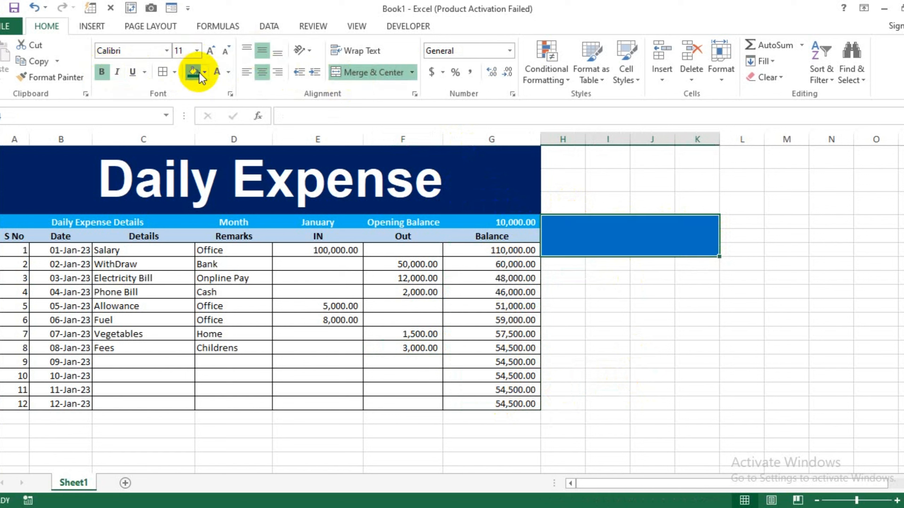
{"action": "left_click", "coordinate": [209, 50]}
{"action": "left_click", "coordinate": [209, 51]}
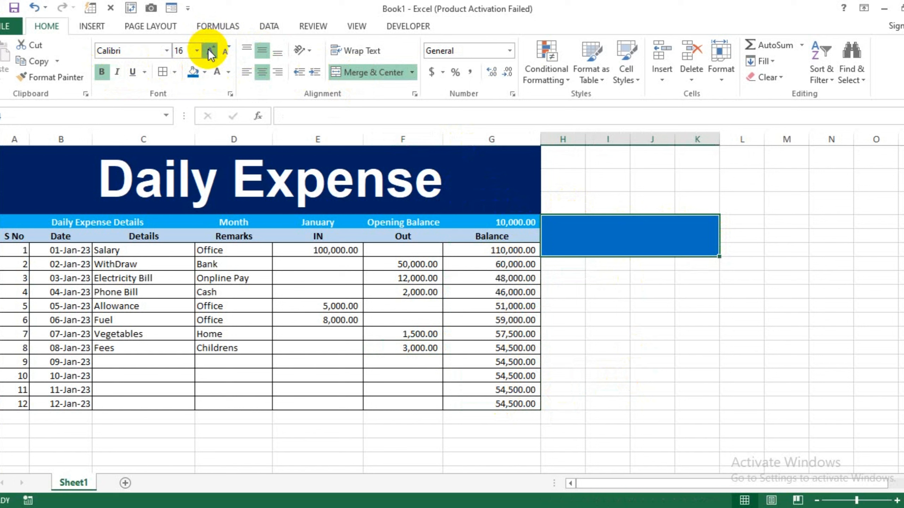
{"action": "left_click", "coordinate": [210, 51]}
{"action": "left_click", "coordinate": [755, 378]}
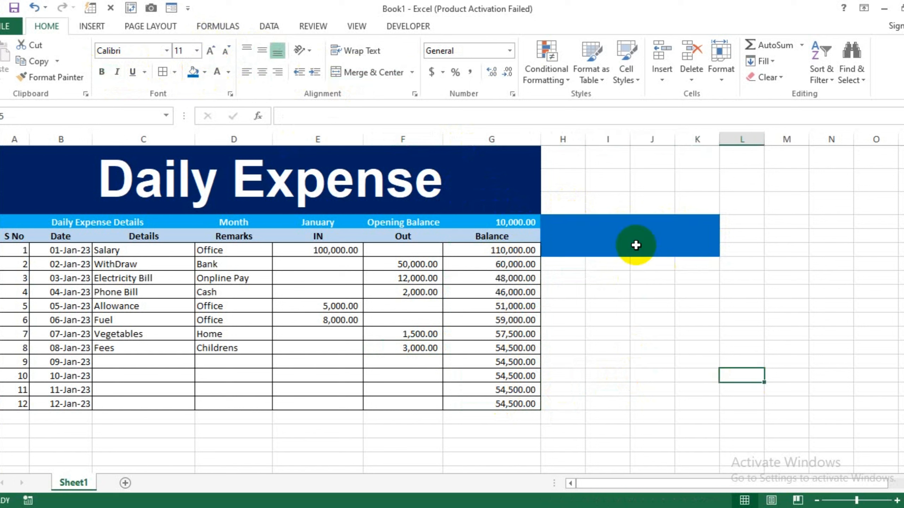
Step: Enter the heading Remaining Balance in the blue merged cell beside the table
{"action": "left_click", "coordinate": [633, 246]}
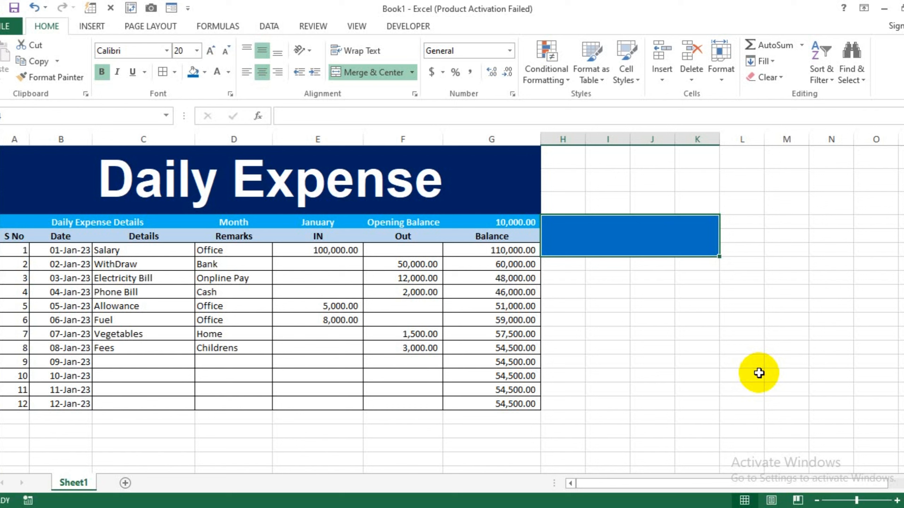
{"action": "type", "text": "Remaini"}
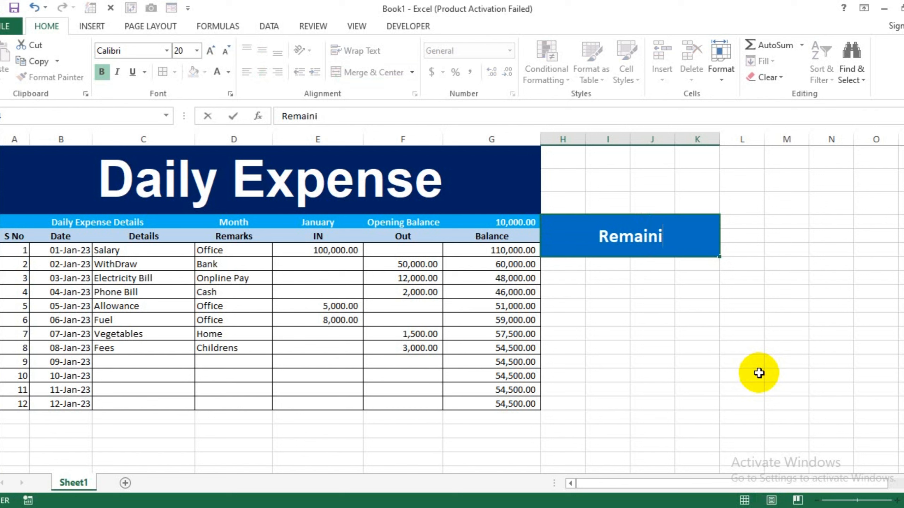
{"action": "type", "text": "ng Balance"}
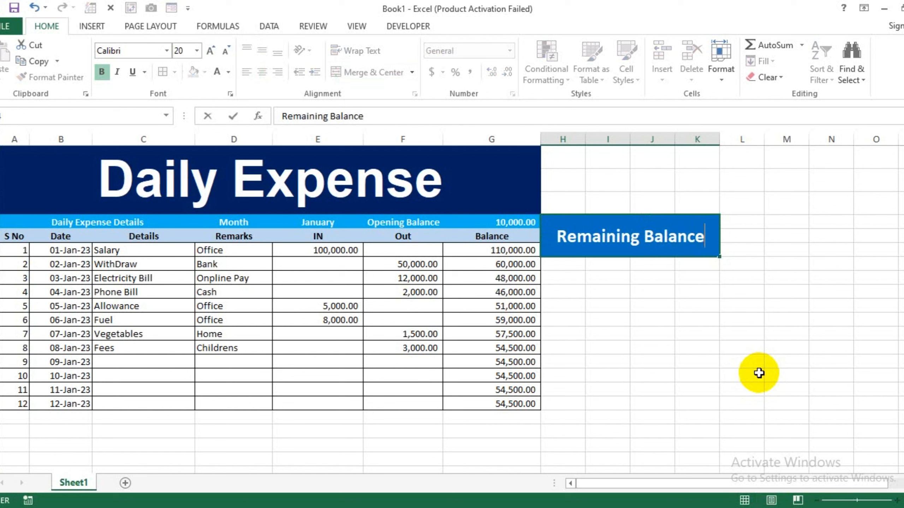
{"action": "key", "text": "Return"}
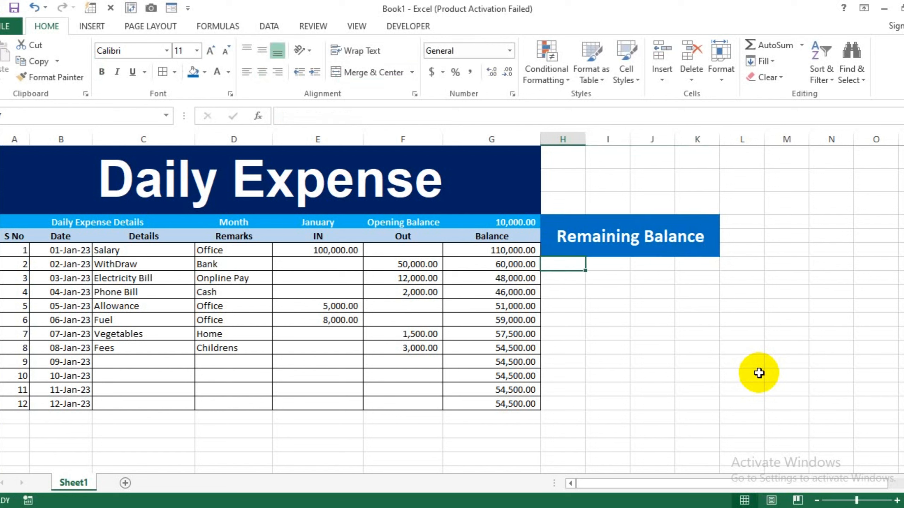
Step: Merge and centre H7:K8 below the Remaining Balance heading, with middle alignment and bold 20-point text
{"action": "left_click_drag", "start_coordinate": [576, 263], "coordinate": [697, 280]}
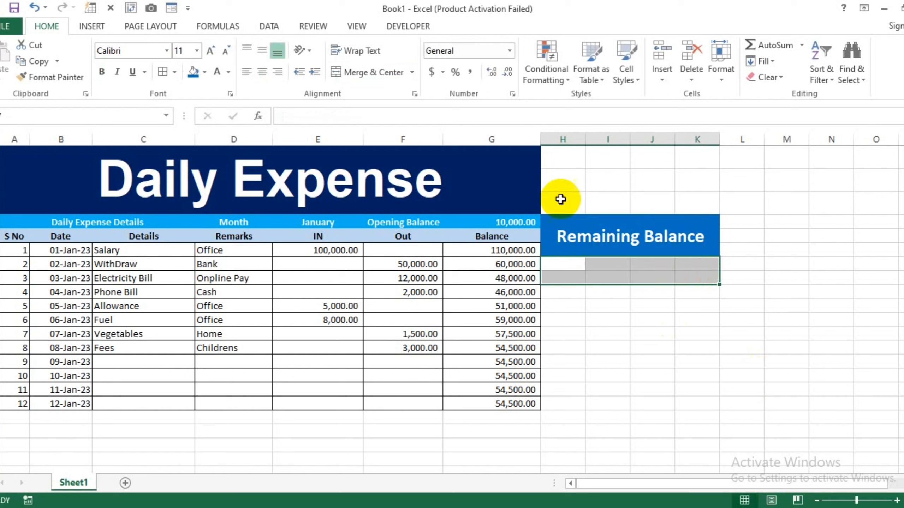
{"action": "left_click", "coordinate": [385, 74]}
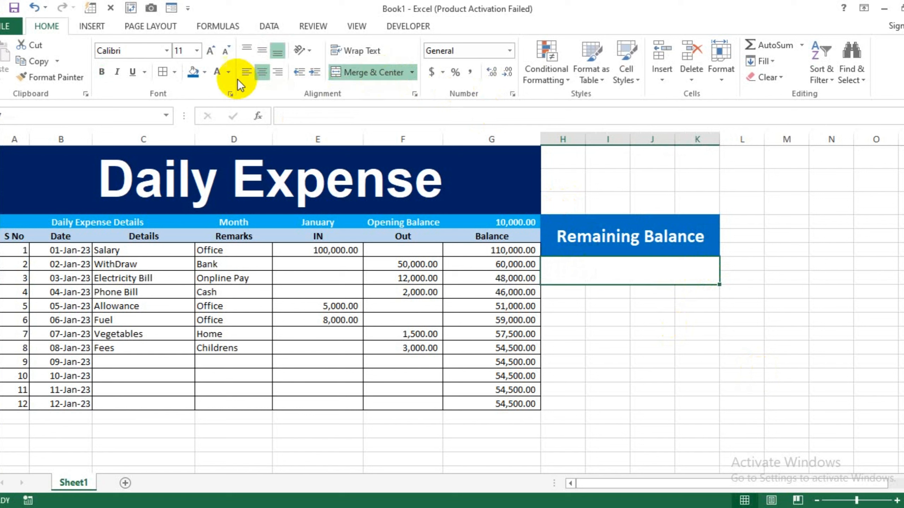
{"action": "left_click", "coordinate": [210, 49]}
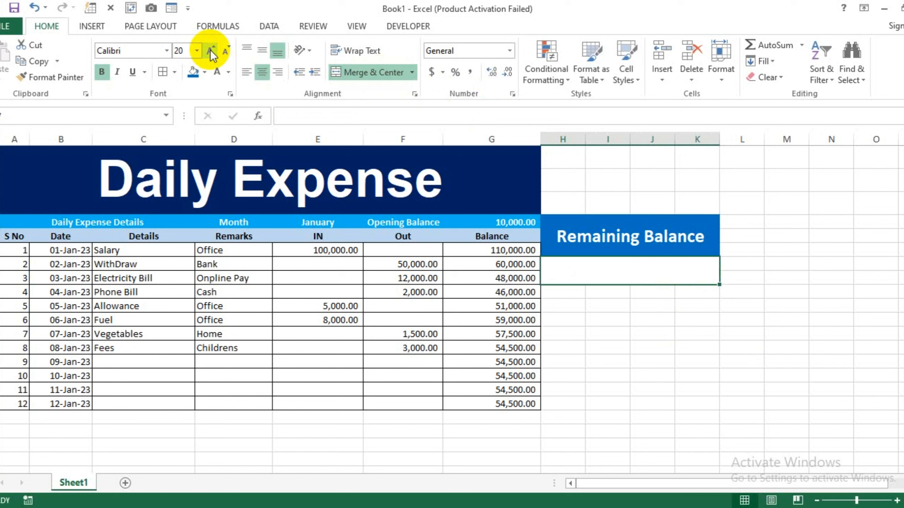
{"action": "left_click", "coordinate": [262, 50]}
{"action": "left_click", "coordinate": [593, 289]}
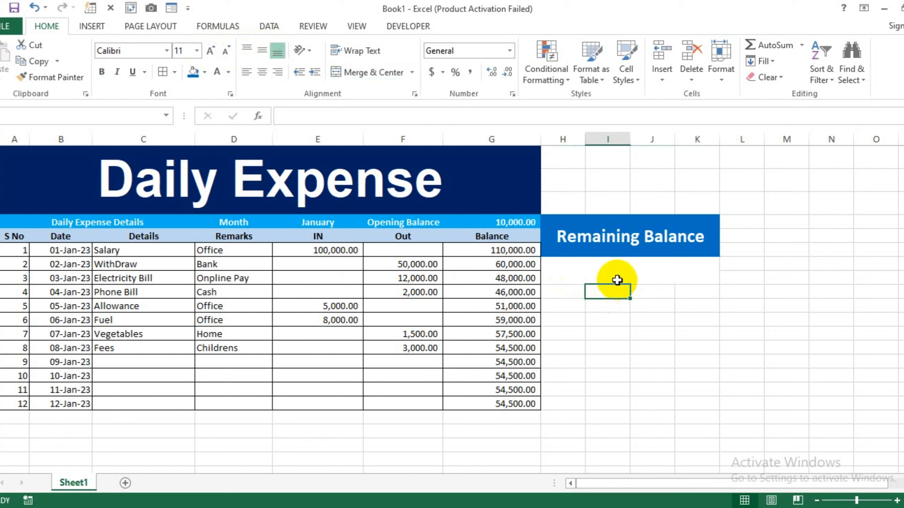
Step: Link the merged cell under the Remaining Balance heading to the last Balance entry with =G17
{"action": "left_click", "coordinate": [618, 276]}
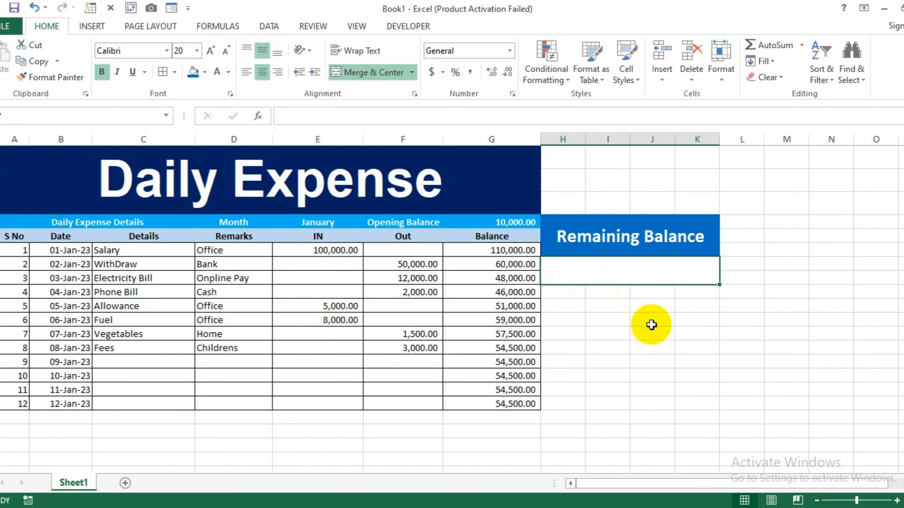
{"action": "type", "text": "="}
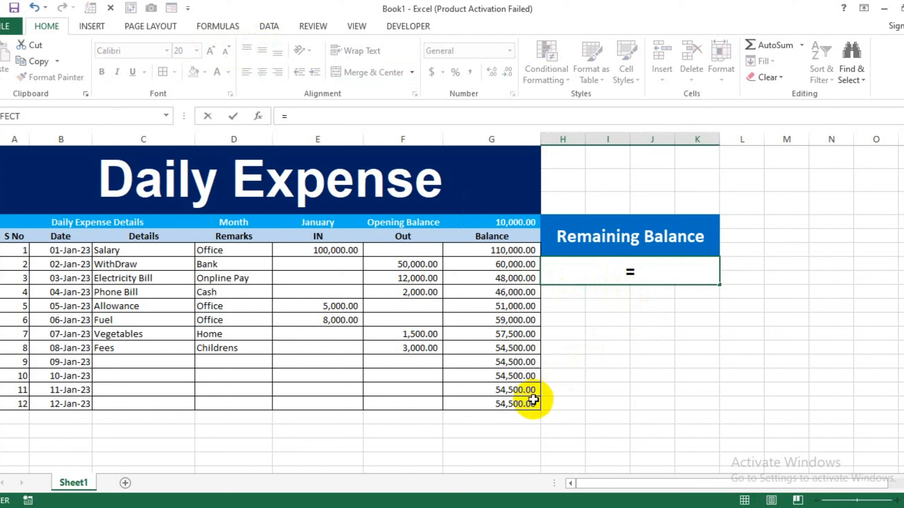
{"action": "left_click", "coordinate": [513, 408]}
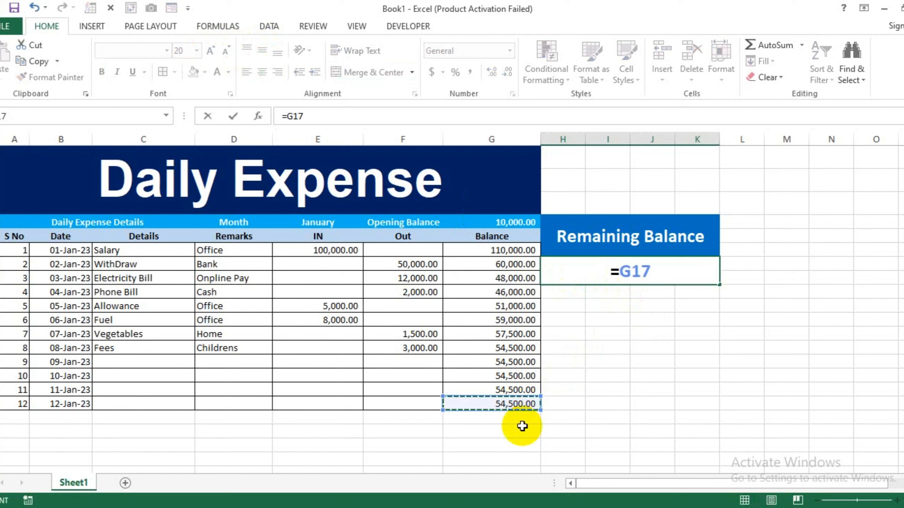
{"action": "key", "text": "Return"}
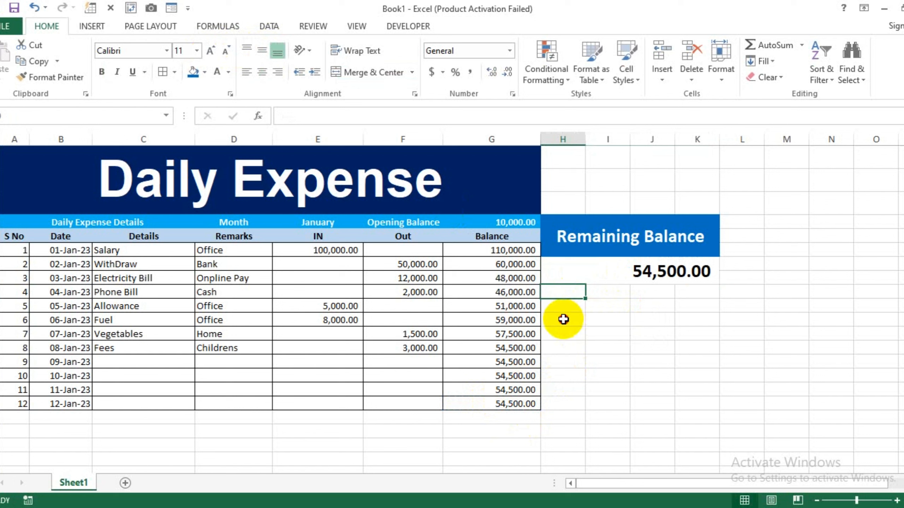
Step: Copy the blue Remaining Balance heading and paste it at H11, below the remaining balance amount
{"action": "left_click_drag", "start_coordinate": [571, 319], "coordinate": [680, 341]}
{"action": "left_click", "coordinate": [611, 236]}
{"action": "key", "text": "ctrl+c"}
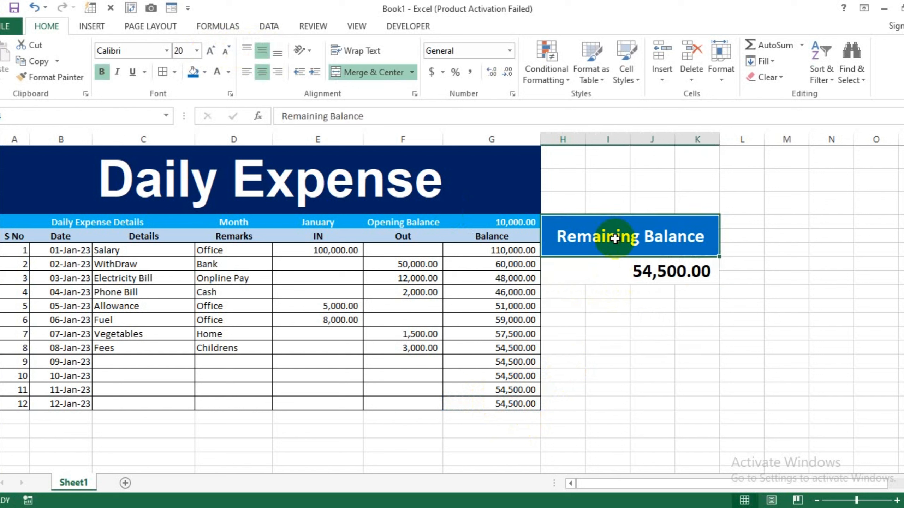
{"action": "left_click", "coordinate": [571, 321]}
{"action": "key", "text": "ctrl+v"}
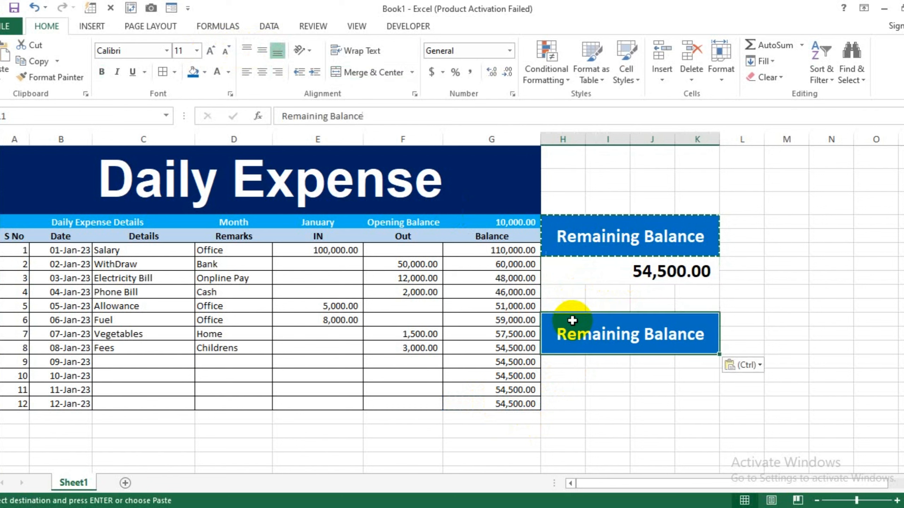
Step: Change the text of the copied heading at H11 to Opening Balance
{"action": "left_click", "coordinate": [626, 369]}
{"action": "left_click", "coordinate": [630, 339]}
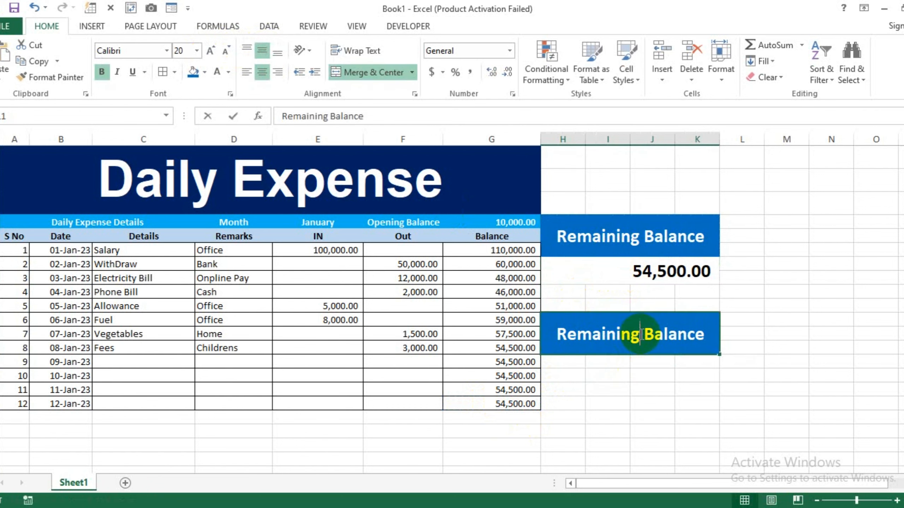
{"action": "double_click", "coordinate": [634, 335]}
{"action": "key", "text": "BackSpace"}
{"action": "key", "text": "BackSpace"}
{"action": "key", "text": "BackSpace"}
{"action": "key", "text": "BackSpace"}
{"action": "key", "text": "BackSpace"}
{"action": "key", "text": "BackSpace"}
{"action": "key", "text": "BackSpace"}
{"action": "key", "text": "BackSpace"}
{"action": "key", "text": "BackSpace"}
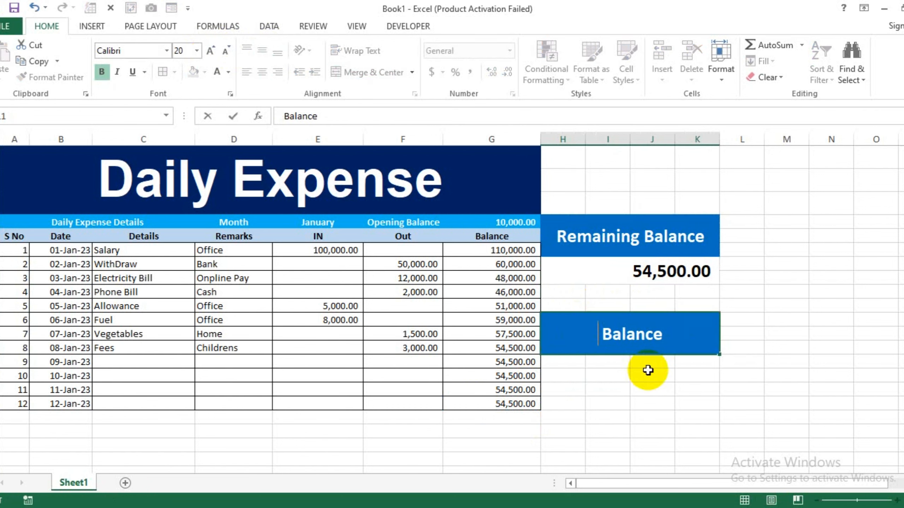
{"action": "type", "text": "Opening"}
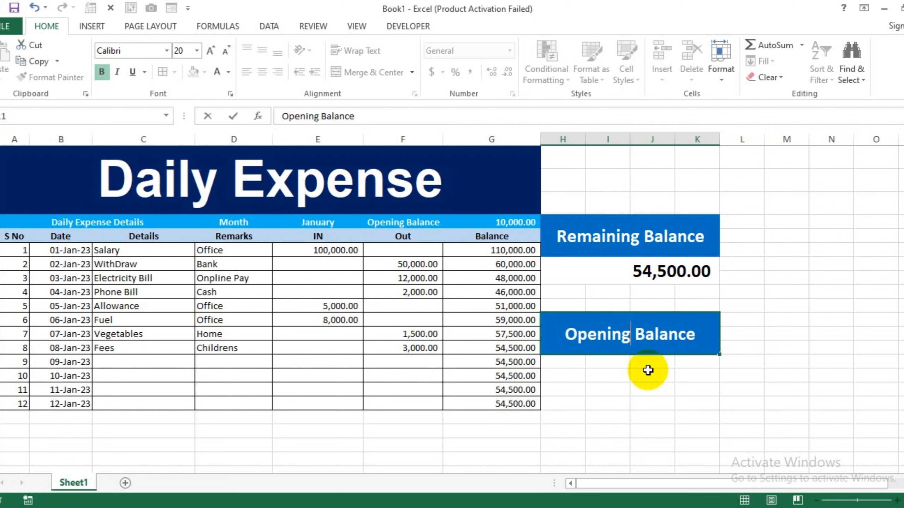
{"action": "key", "text": "Return"}
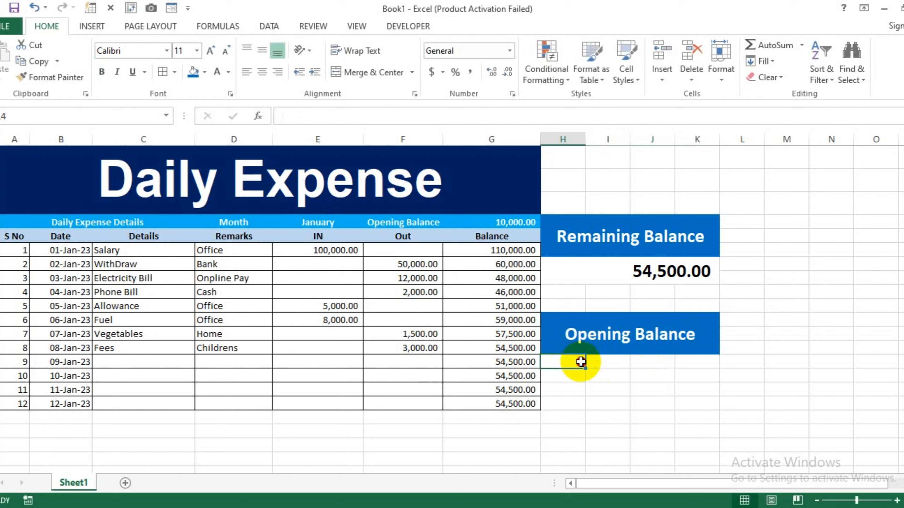
Step: Merge and centre H14:K15 below the Opening Balance heading, with middle alignment and bold 20-point text
{"action": "left_click_drag", "start_coordinate": [581, 366], "coordinate": [689, 376]}
{"action": "left_click", "coordinate": [371, 72]}
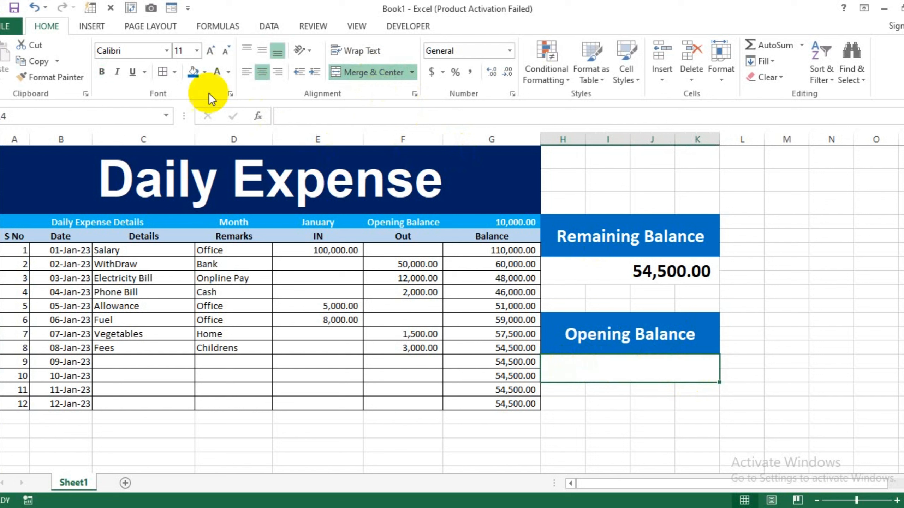
{"action": "left_click", "coordinate": [102, 72]}
{"action": "left_click", "coordinate": [265, 49]}
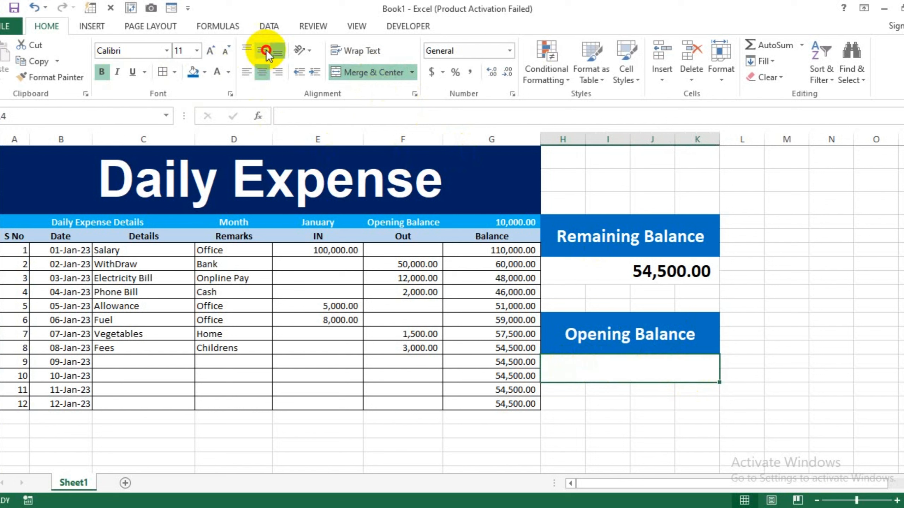
{"action": "left_click", "coordinate": [216, 50]}
{"action": "left_click", "coordinate": [216, 49]}
{"action": "left_click", "coordinate": [217, 50]}
{"action": "left_click", "coordinate": [217, 50]}
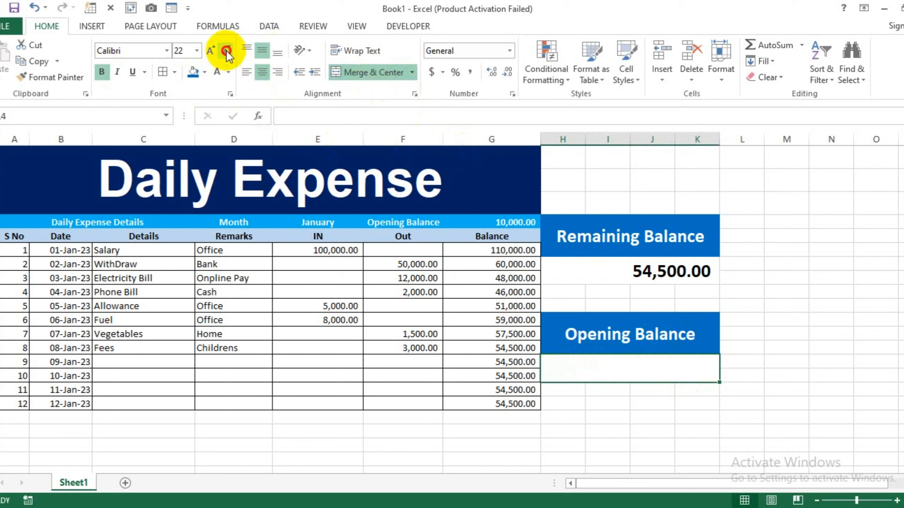
{"action": "left_click", "coordinate": [226, 51]}
Step: Change the fill of the Opening Balance heading at H11 to green
{"action": "left_click", "coordinate": [561, 344]}
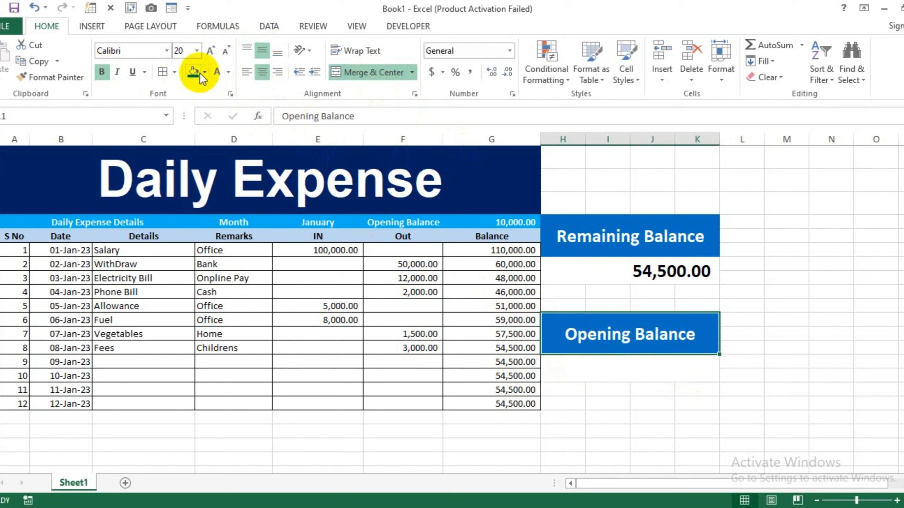
{"action": "left_click", "coordinate": [204, 73]}
{"action": "left_click", "coordinate": [253, 179]}
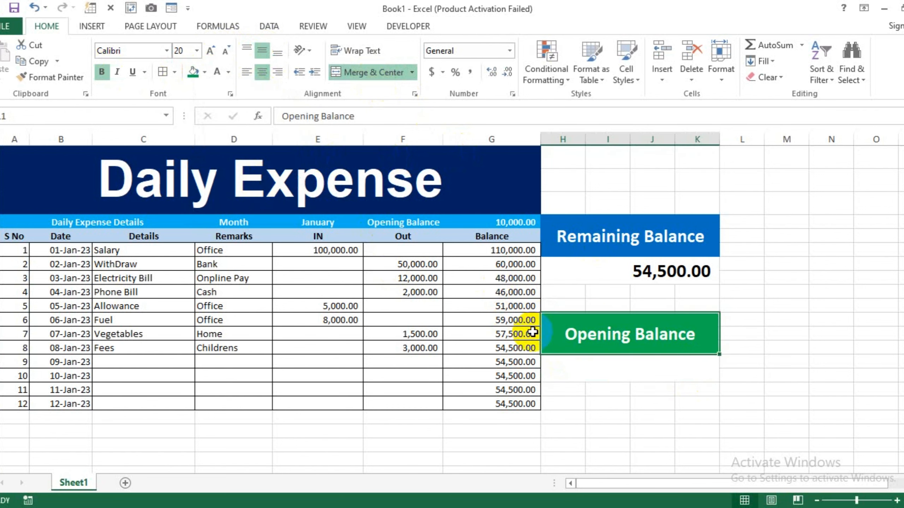
Step: Link the merged cell under the green Opening Balance heading to the opening balance amount in G4
{"action": "left_click", "coordinate": [595, 365]}
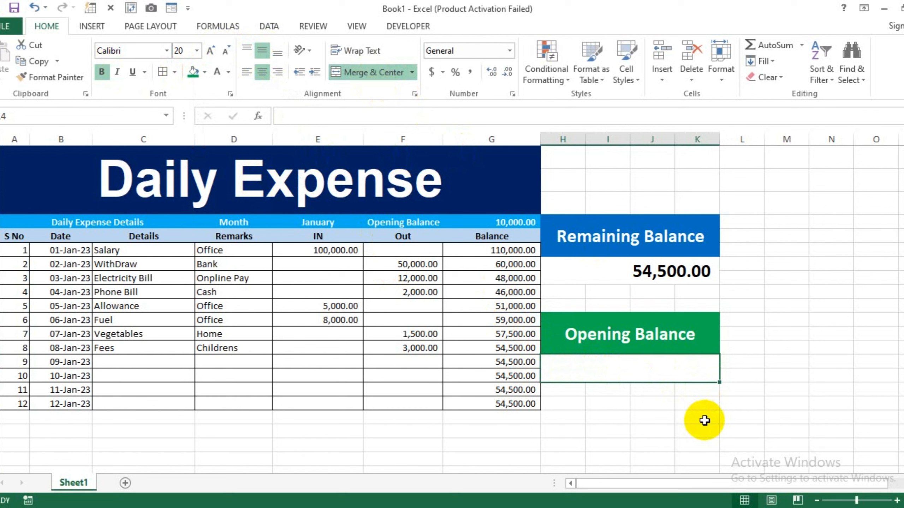
{"action": "type", "text": "="}
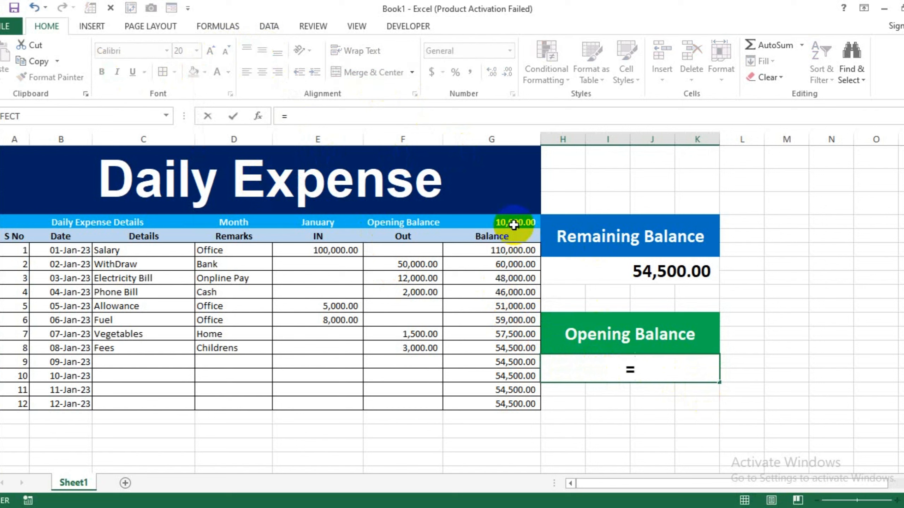
{"action": "left_click", "coordinate": [513, 224]}
{"action": "key", "text": "Return"}
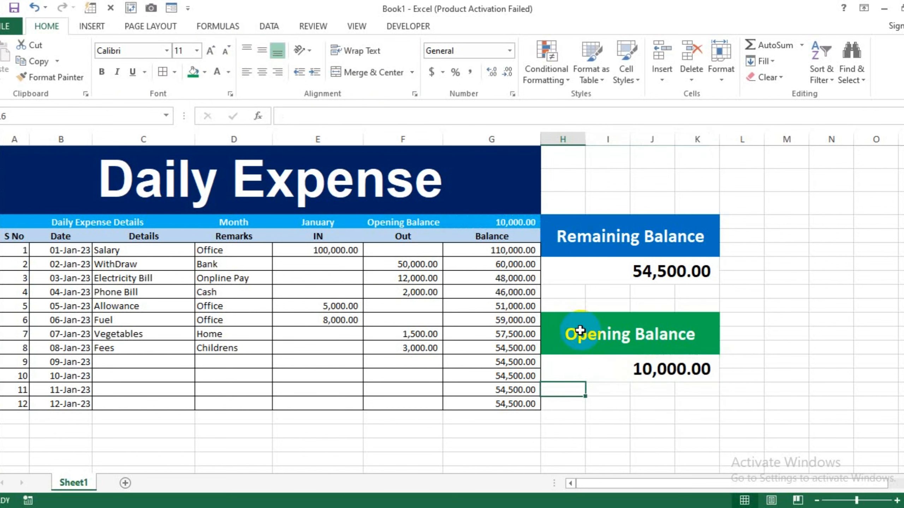
Step: Merge and centre H9:I10 and J9:K10 as two separate cells between the two balance boxes
{"action": "left_click_drag", "start_coordinate": [576, 299], "coordinate": [696, 304]}
{"action": "left_click", "coordinate": [373, 71]}
{"action": "left_click", "coordinate": [373, 71]}
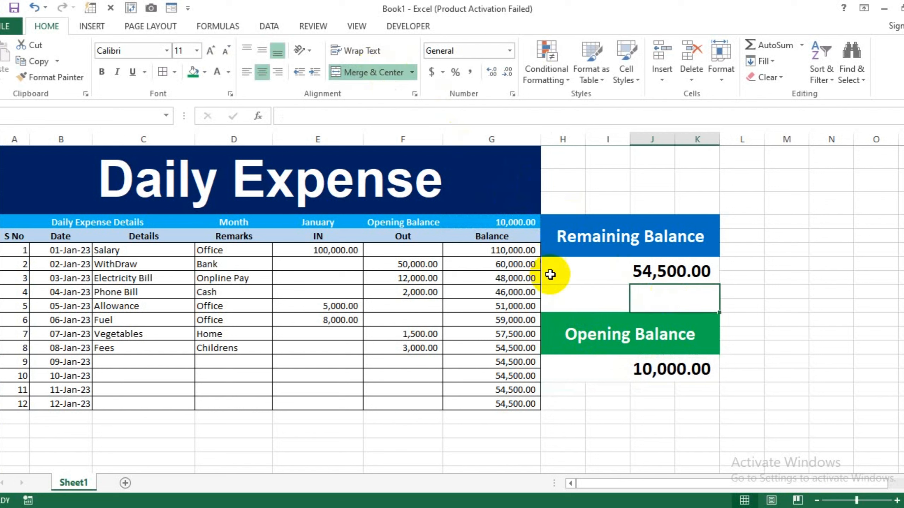
Step: Fill the merged cell H9:I10 with near-black and enter the label Expense in it
{"action": "left_click", "coordinate": [583, 298]}
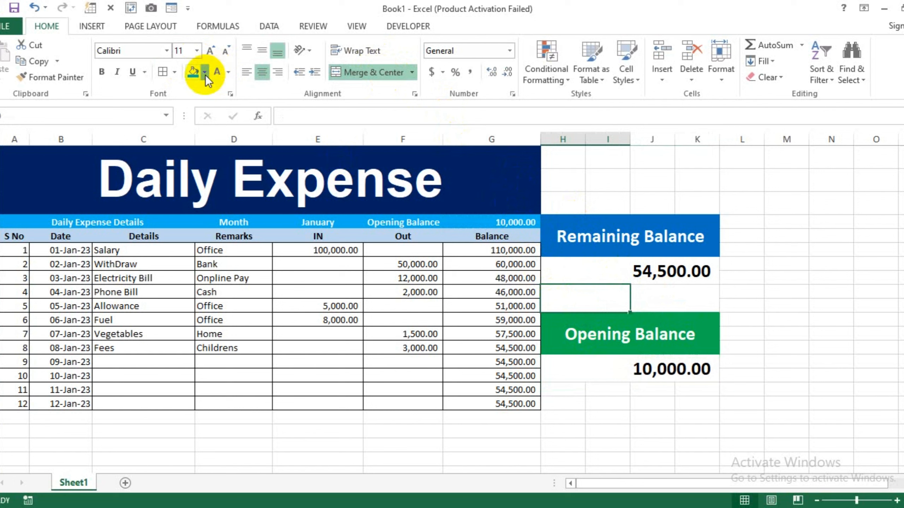
{"action": "left_click", "coordinate": [204, 73]}
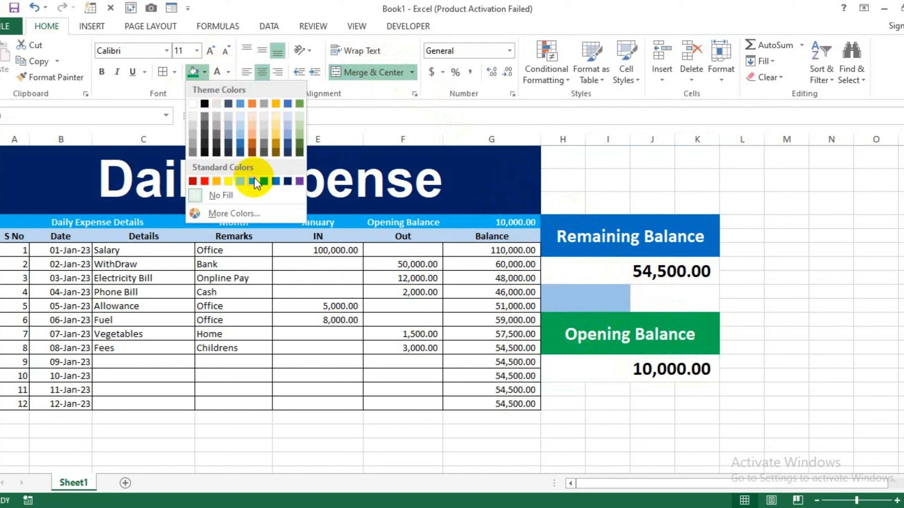
{"action": "left_click", "coordinate": [206, 143]}
{"action": "type", "text": "Expense"}
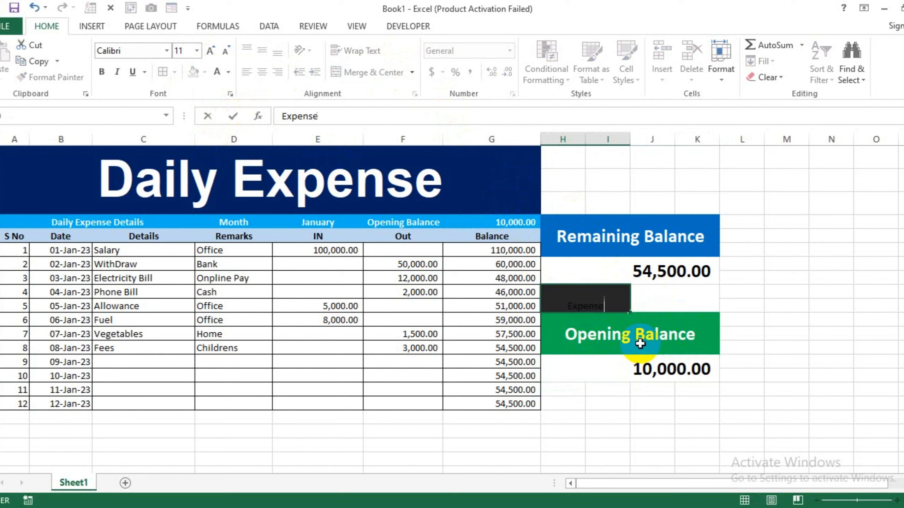
{"action": "key", "text": "Return"}
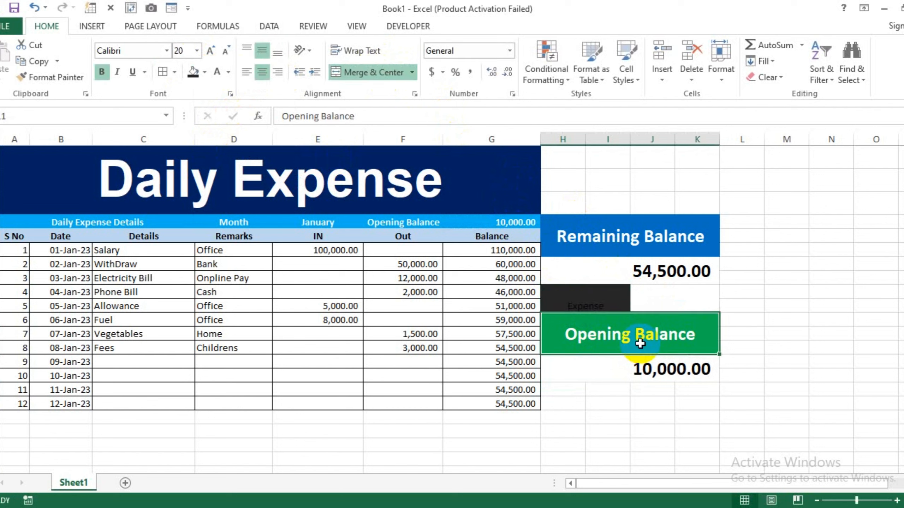
Step: Format the Expense label with middle alignment and enlarged, bold white text
{"action": "left_click", "coordinate": [590, 302]}
{"action": "left_click", "coordinate": [260, 50]}
{"action": "left_click", "coordinate": [210, 50]}
{"action": "left_click", "coordinate": [210, 50]}
{"action": "left_click", "coordinate": [210, 51]}
{"action": "left_click", "coordinate": [210, 50]}
{"action": "left_click", "coordinate": [217, 72]}
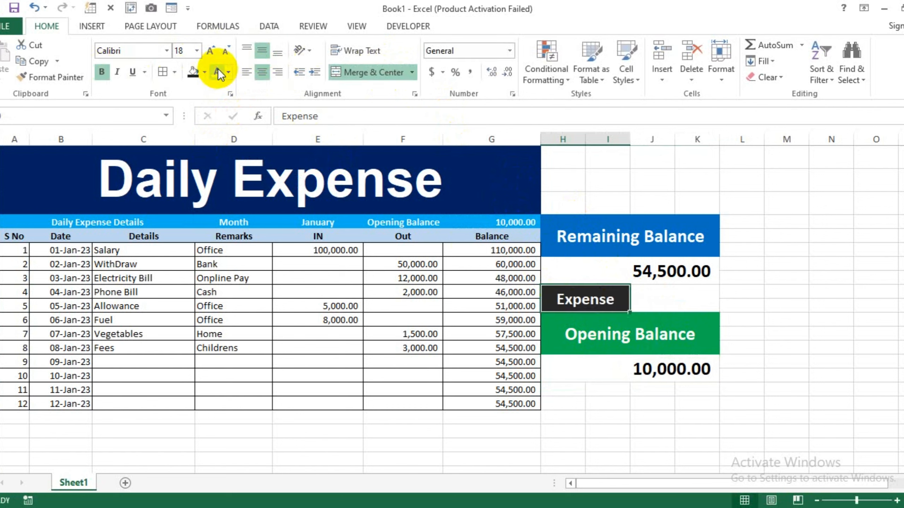
Step: Format the merged cell J9:K10 beside the Expense label with bold 18-point text
{"action": "left_click", "coordinate": [652, 302]}
{"action": "left_click", "coordinate": [214, 49]}
{"action": "left_click", "coordinate": [214, 48]}
{"action": "left_click", "coordinate": [215, 49]}
{"action": "left_click", "coordinate": [214, 49]}
{"action": "left_click", "coordinate": [215, 49]}
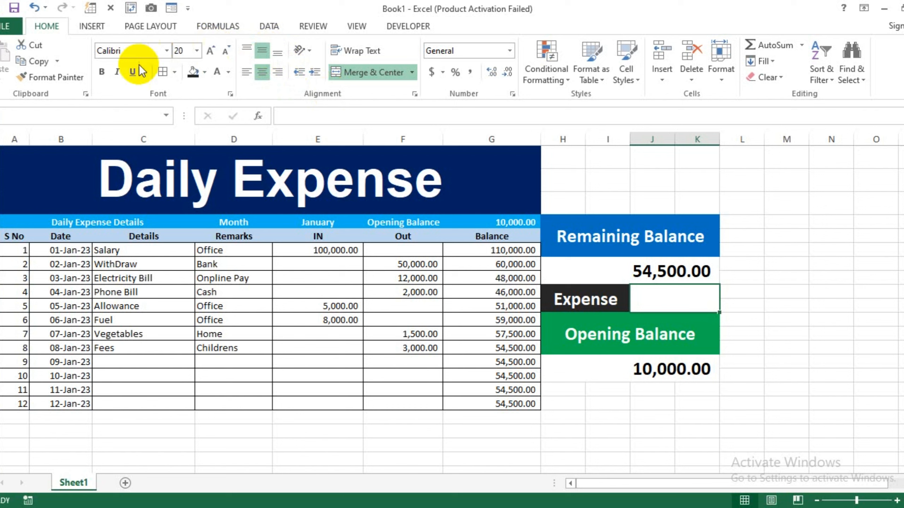
{"action": "left_click", "coordinate": [99, 71]}
{"action": "left_click", "coordinate": [230, 51]}
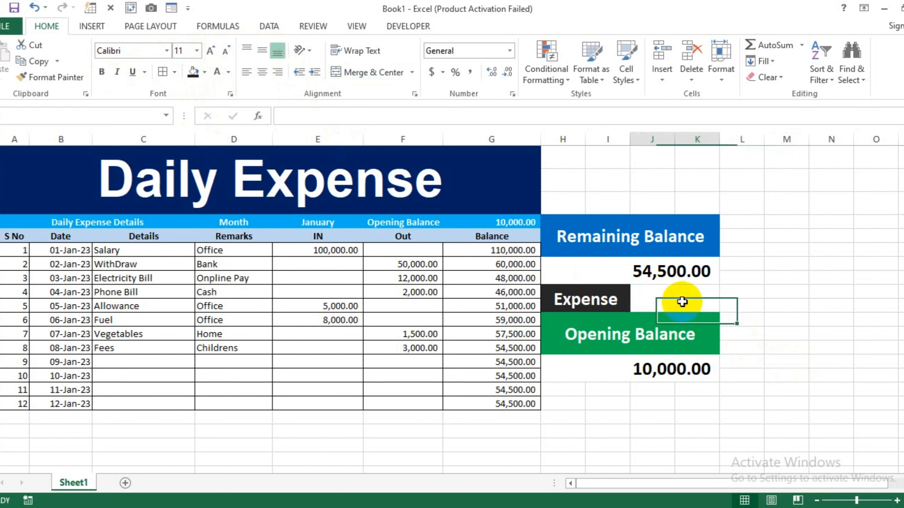
Step: Enter the formula =H7-H14 beside the Expense label to subtract the opening balance from the remaining balance
{"action": "type", "text": "="}
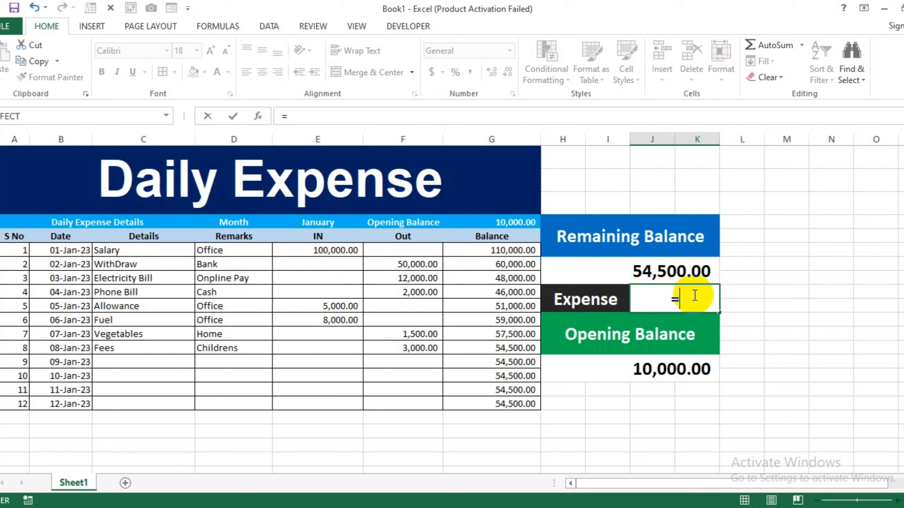
{"action": "left_click", "coordinate": [641, 270]}
{"action": "type", "text": "-"}
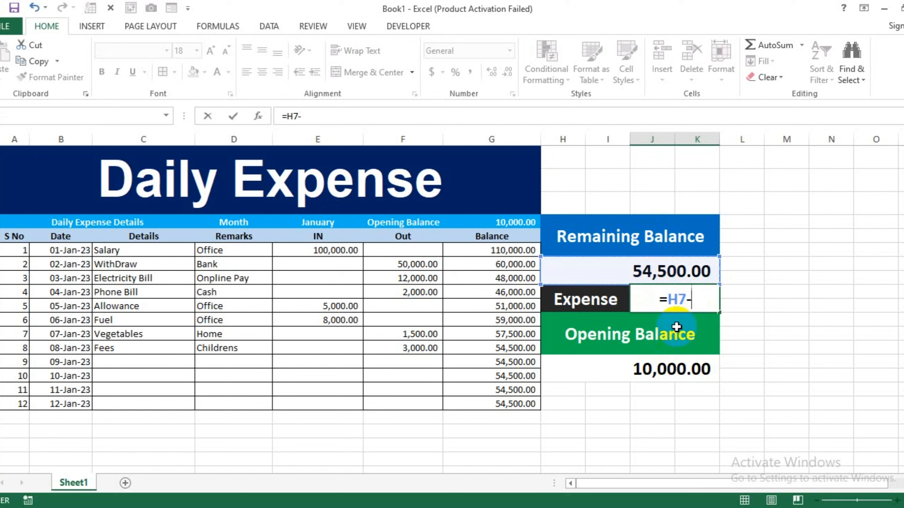
{"action": "left_click", "coordinate": [668, 361]}
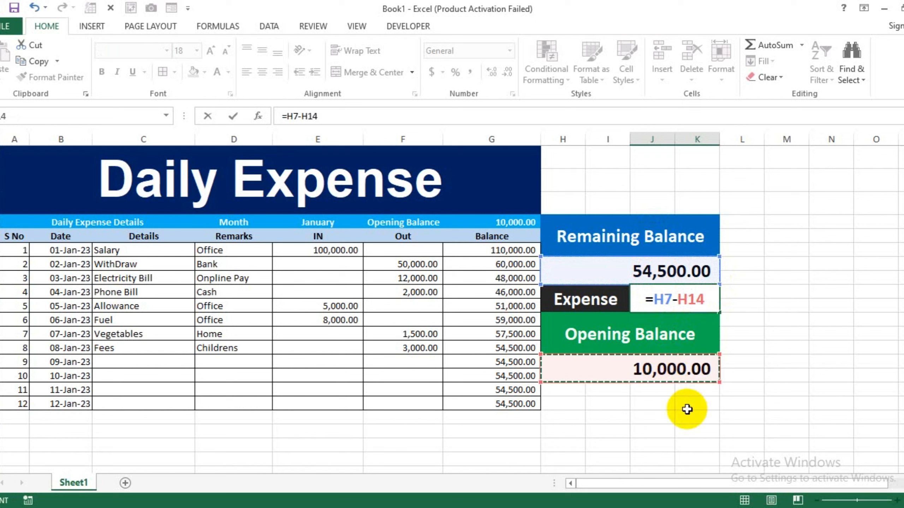
{"action": "key", "text": "Return"}
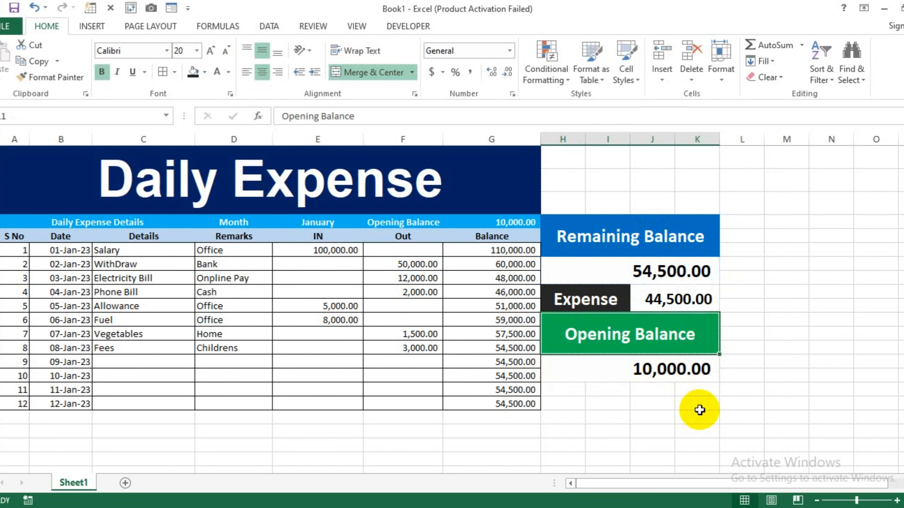